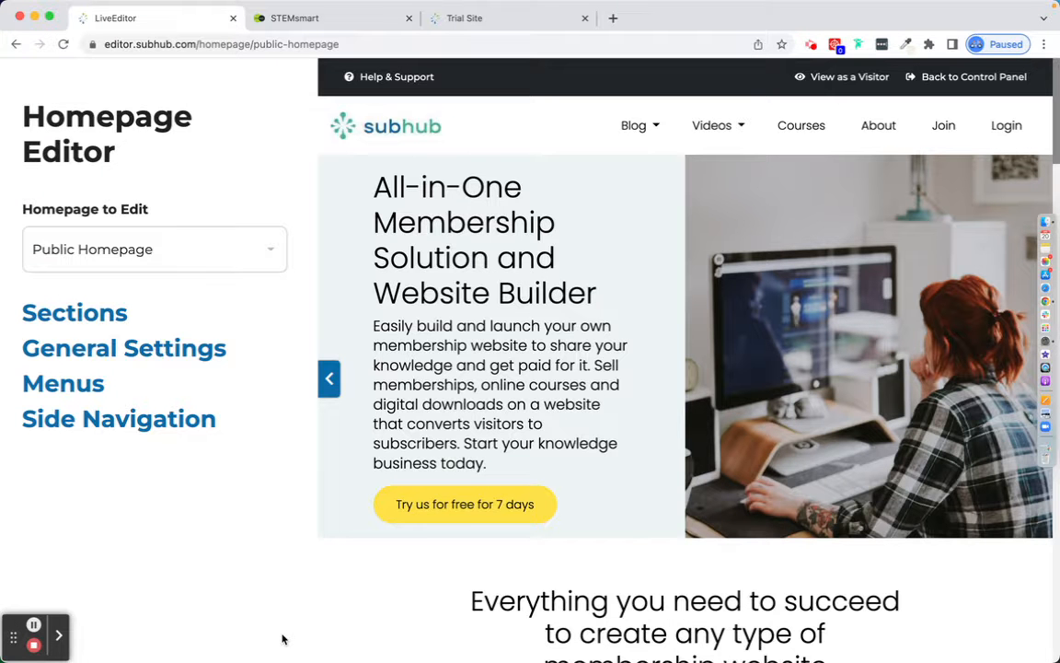
- Look through the homepage's existing sections and the layouts offered for adding a Showcase section
scroll(467, 635, "down", 10)
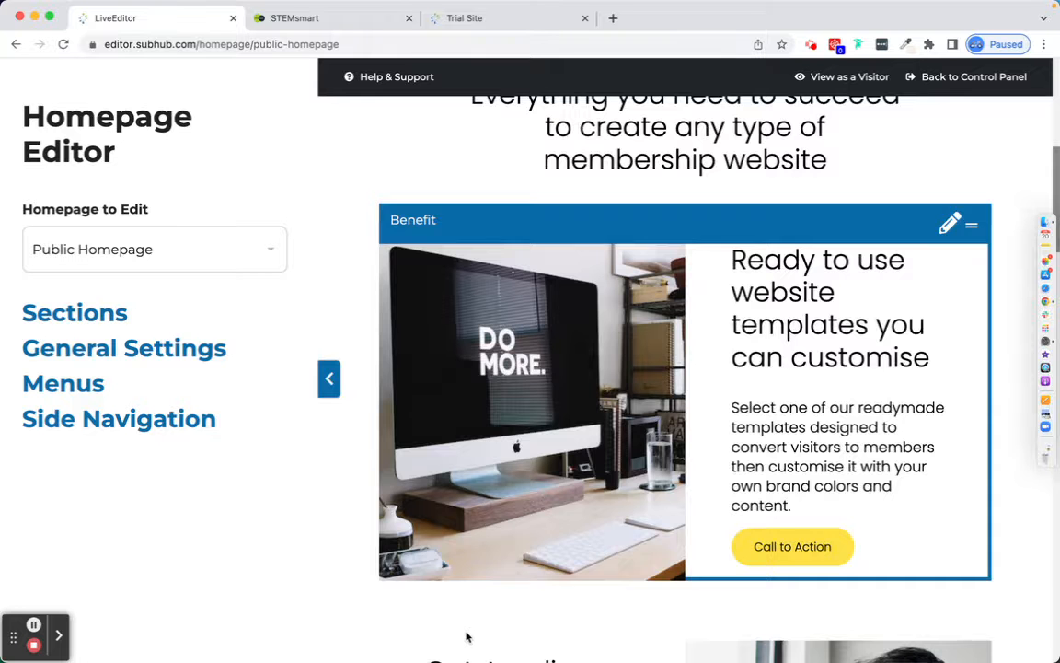
scroll(467, 635, "down", 11)
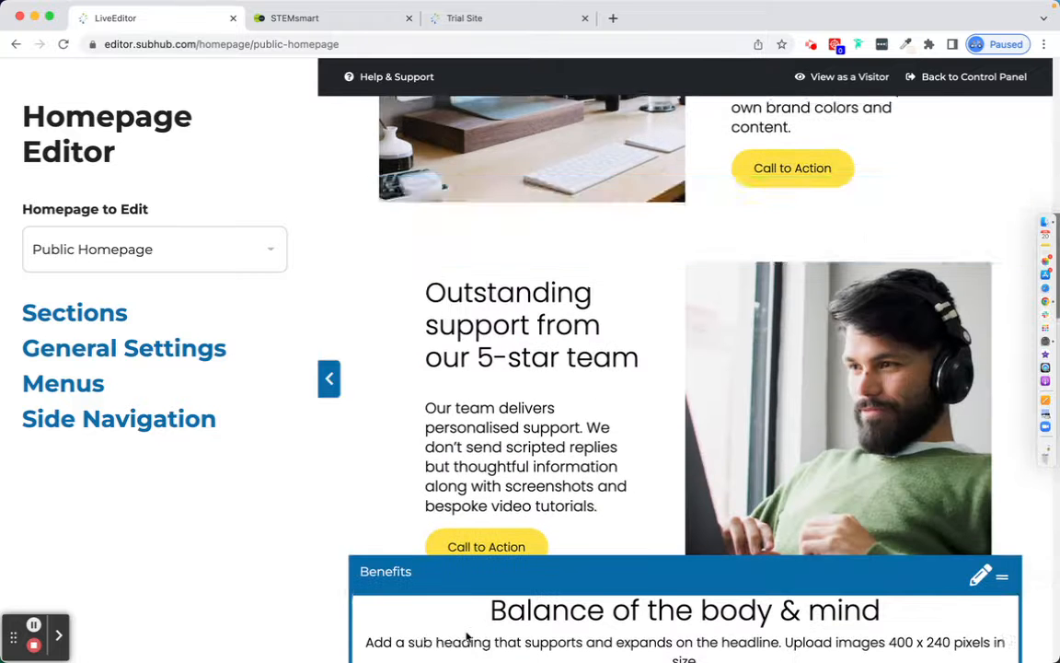
scroll(467, 635, "down", 5)
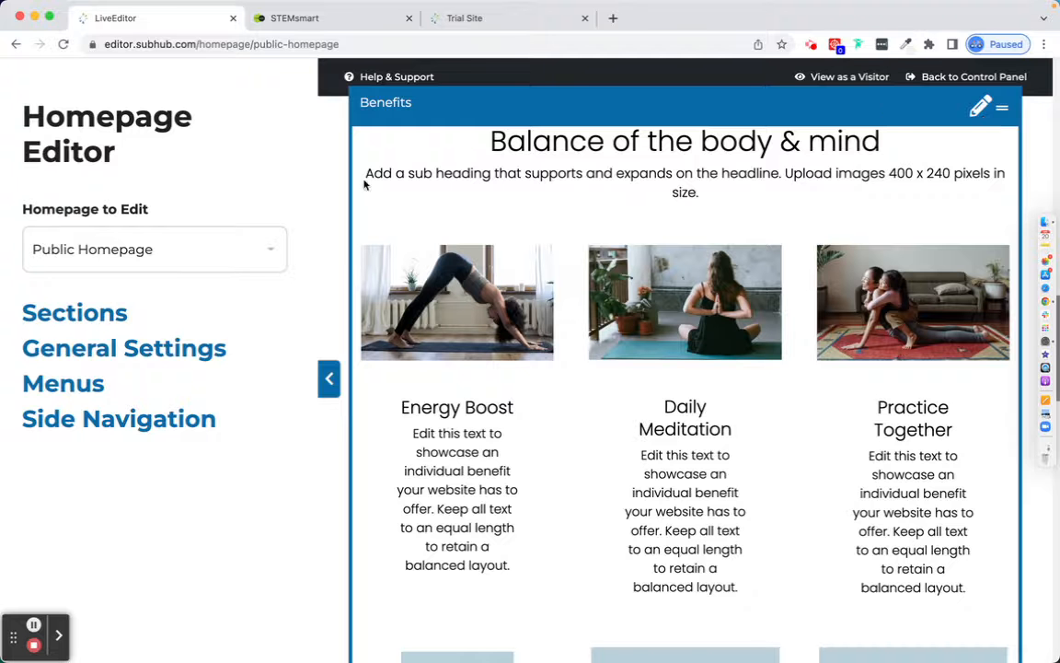
left_click(100, 315)
scroll(102, 313, "down", 5)
left_click(156, 621)
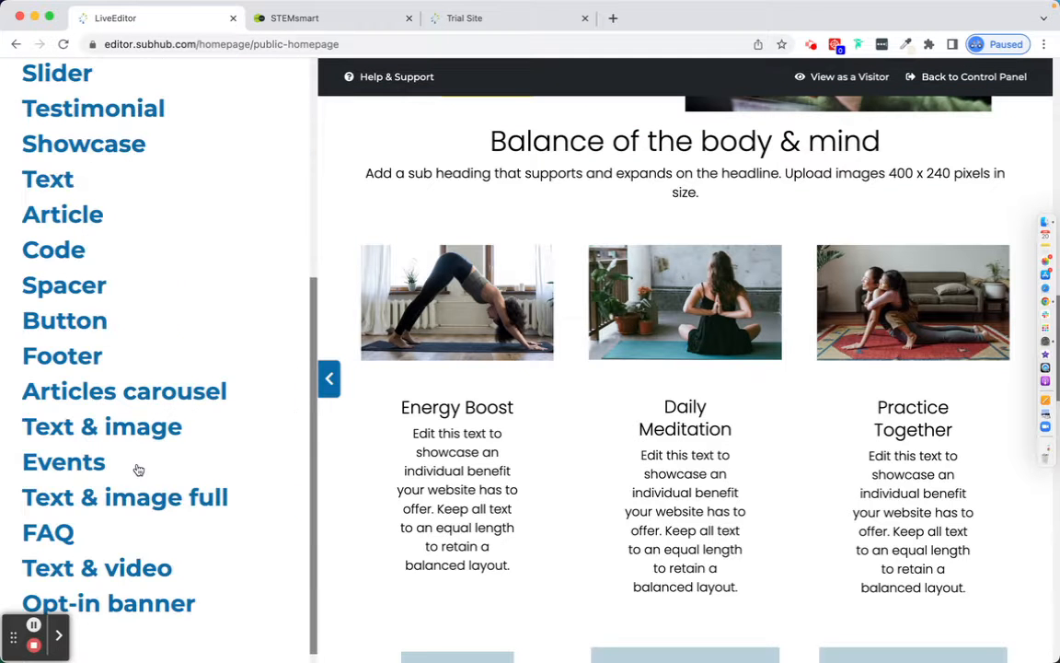
left_click(112, 145)
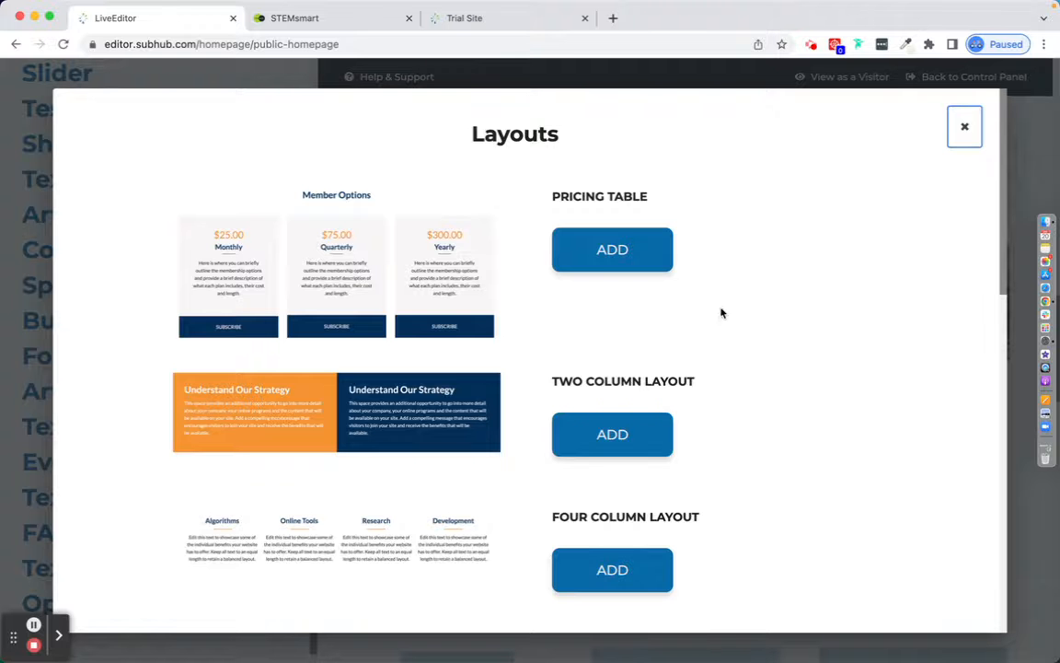
scroll(825, 457, "down", 2)
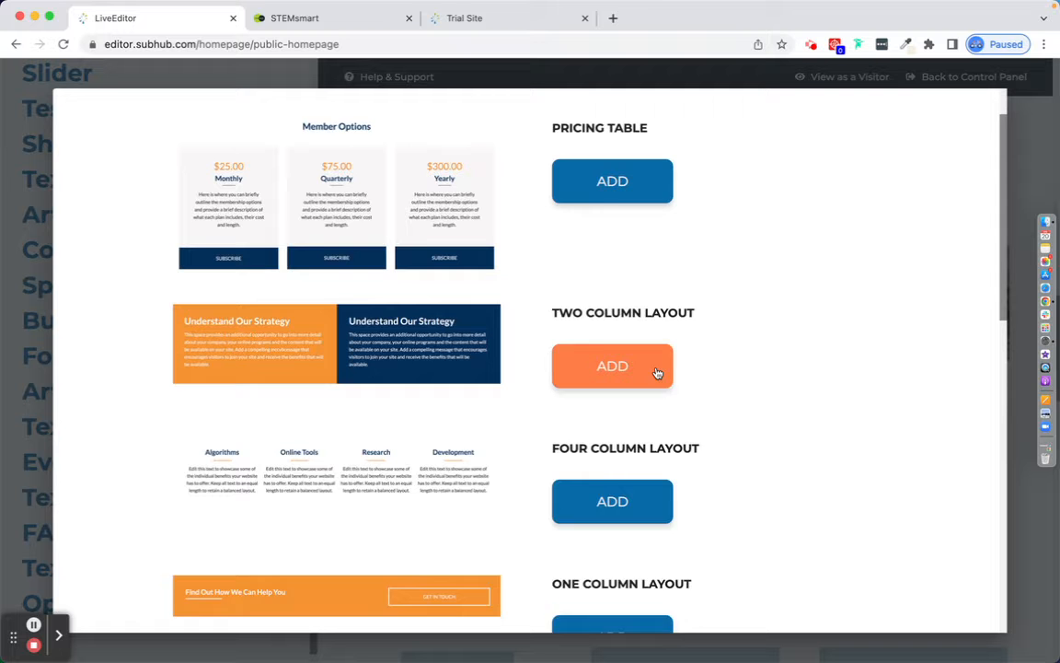
scroll(438, 216, "up", 1)
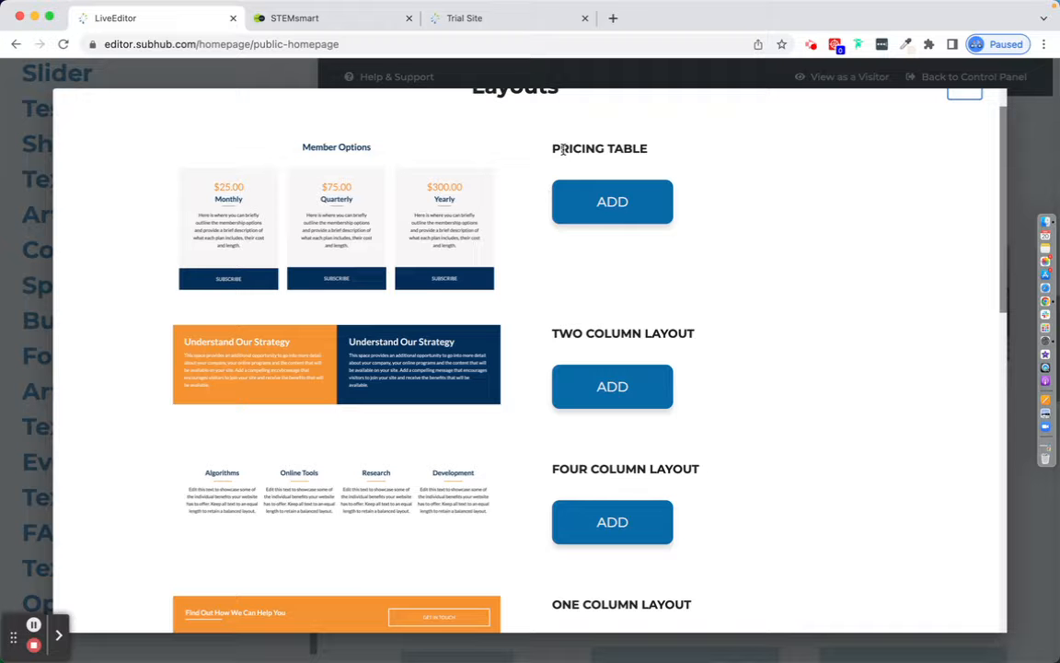
- View the benefit boxes on the STEMsmart site as an example, and close the Showcase layouts without adding one
left_click(351, 23)
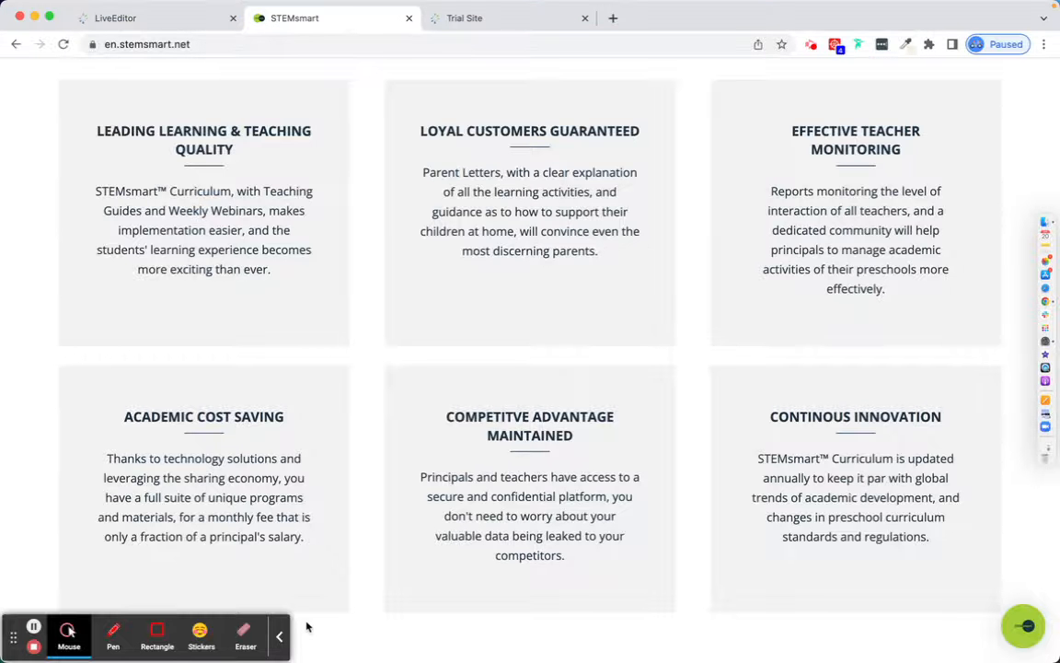
left_click(280, 636)
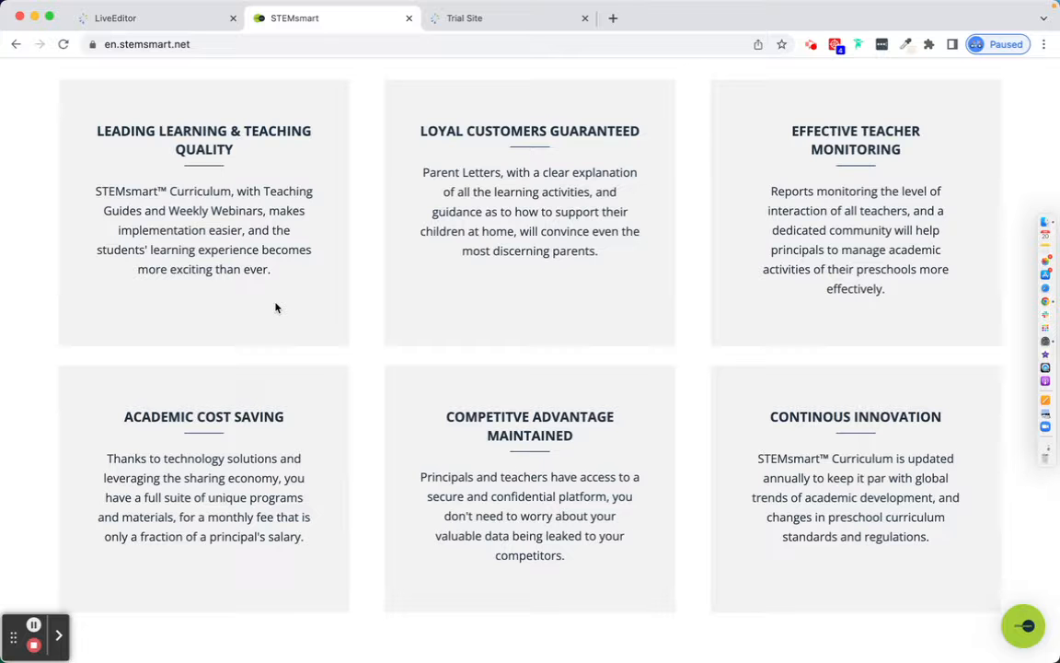
left_click(184, 18)
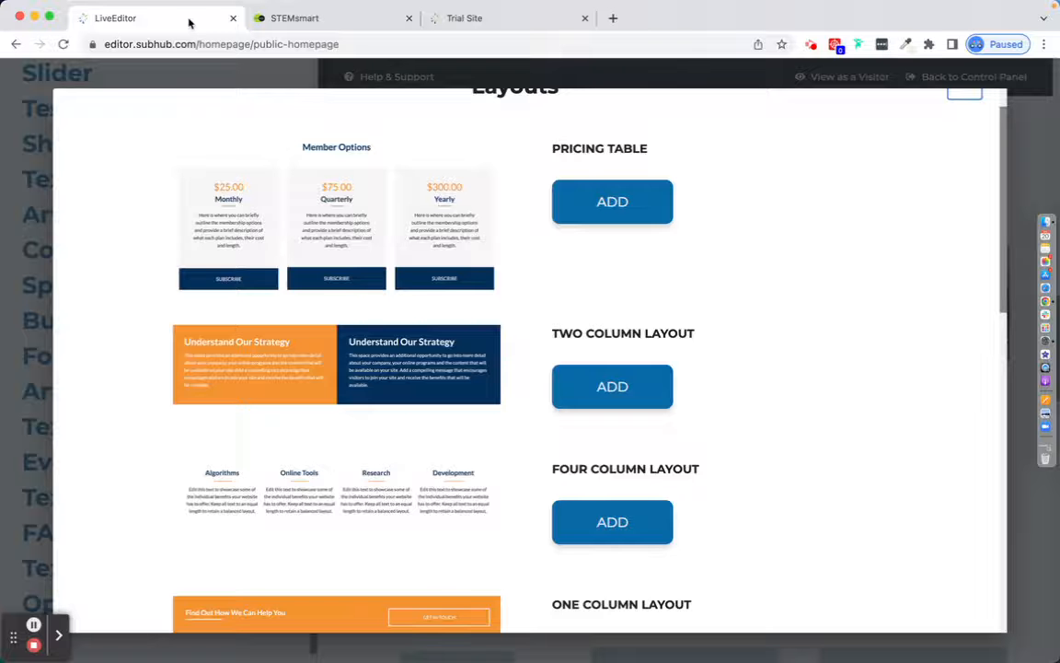
scroll(904, 212, "up", 1)
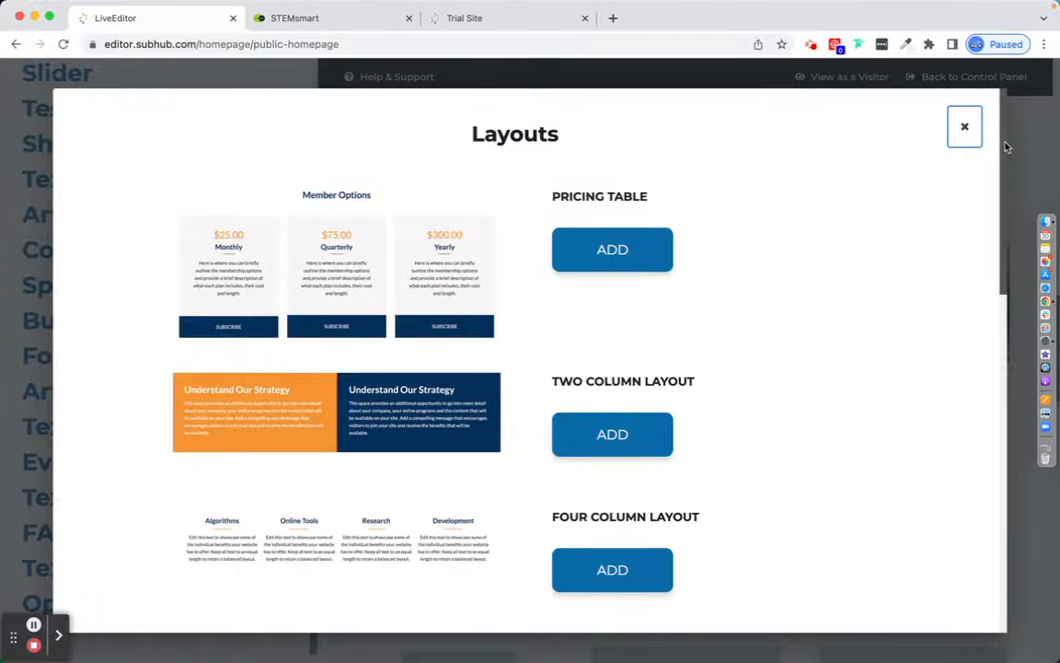
left_click(965, 130)
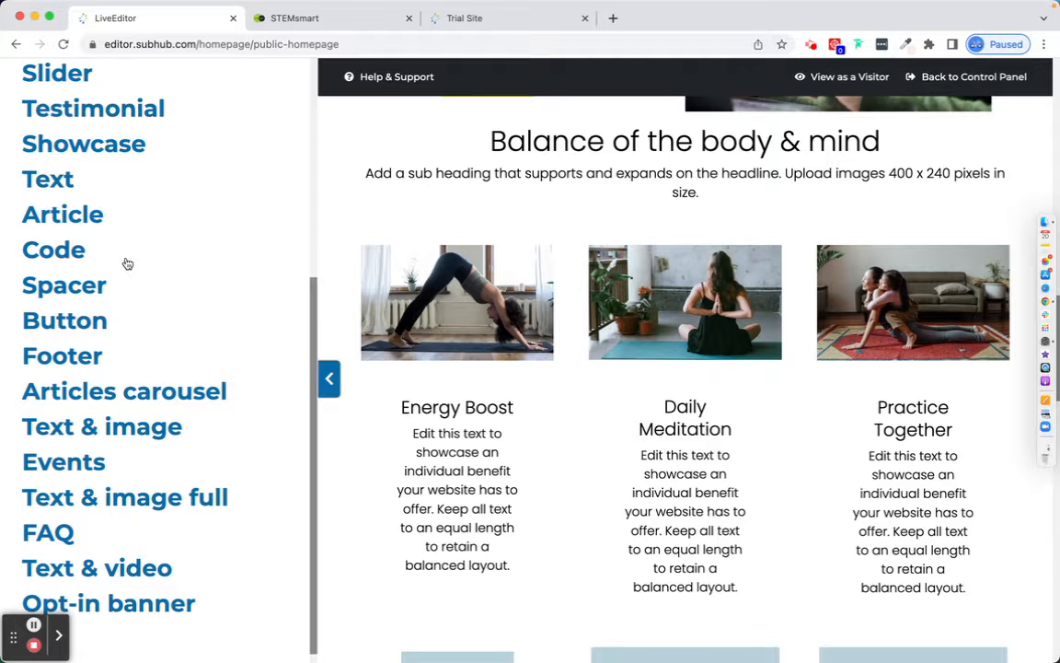
- Open the "Balance of the body & mind" Benefits section for editing and copy the membership management heading and paragraph from the Trial Site
scroll(127, 264, "up", 4)
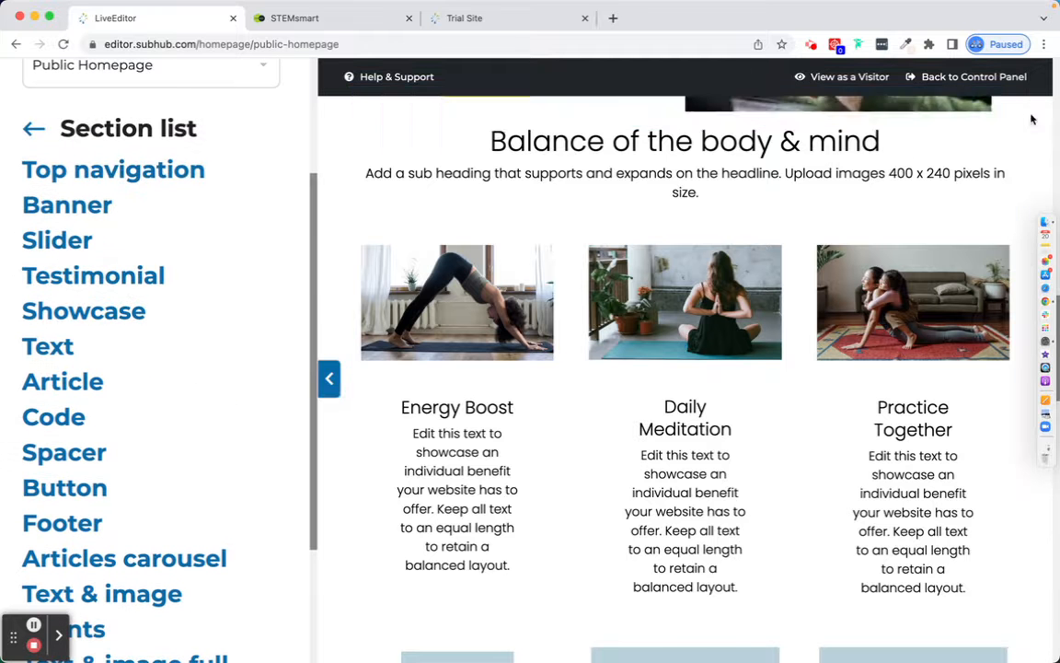
left_click(980, 111)
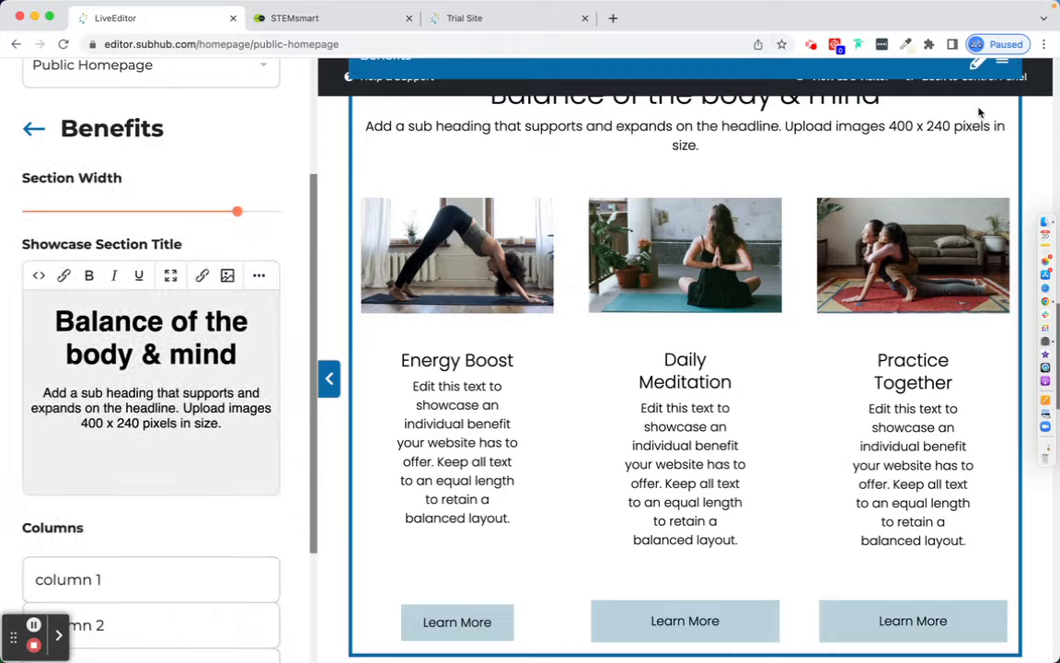
left_click(475, 23)
left_click_drag(154, 166, 816, 252)
key("super+c")
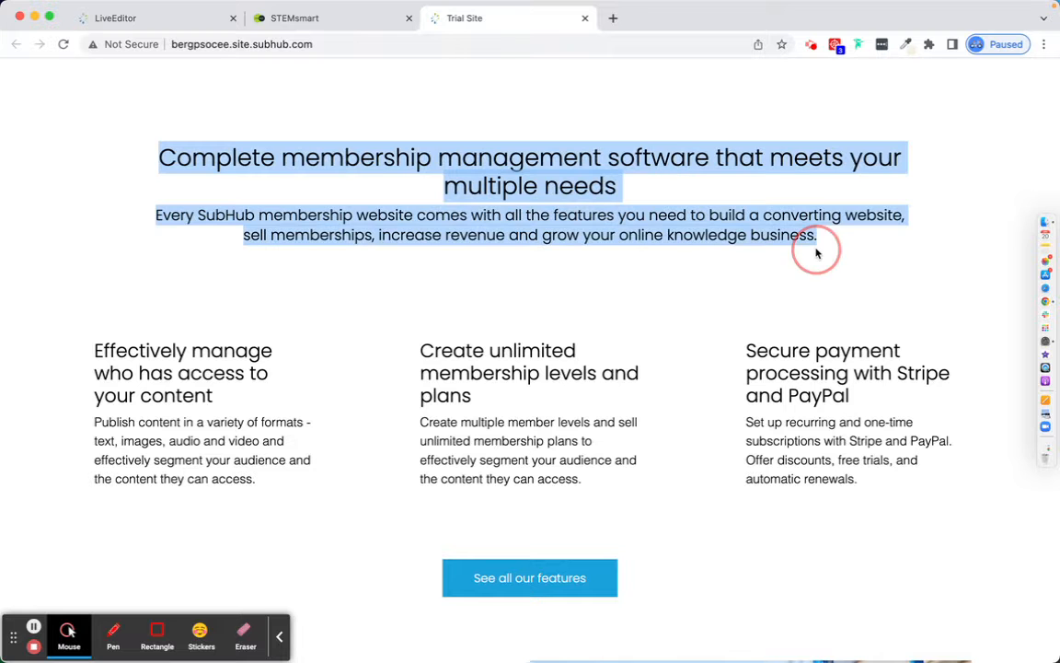
- Replace the Benefits section's title and subheading text with the copied heading and paragraph
left_click(157, 23)
left_click(56, 310)
left_click(142, 456)
left_click_drag(220, 440, 45, 309)
key("super+v")
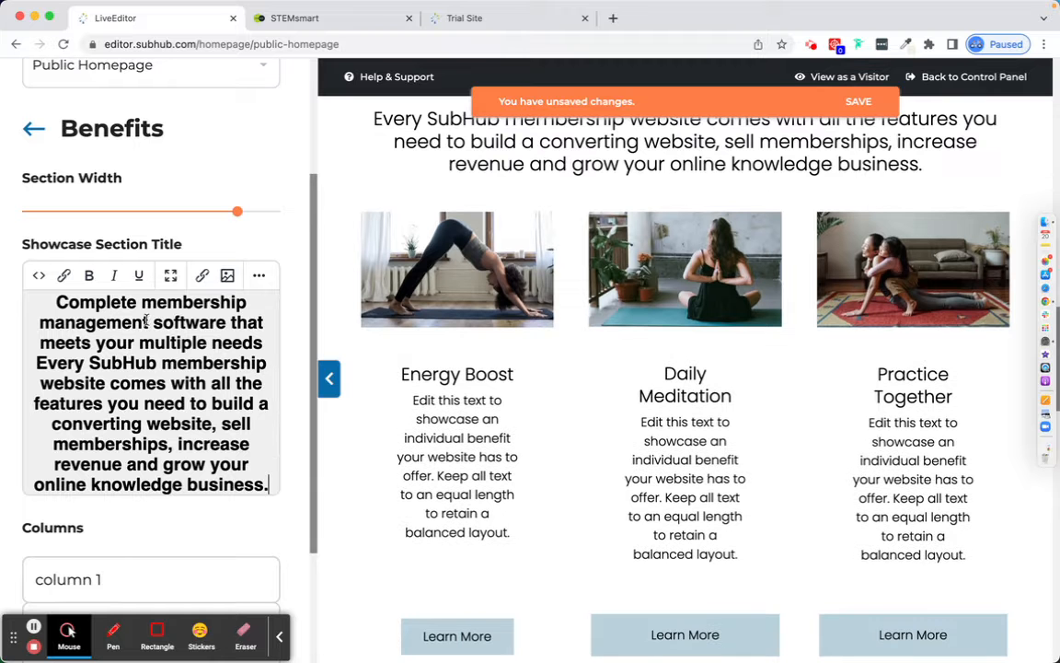
- Separate the "Every SubHub membership website" text from the heading with a line break and format it as a 1.25rem Paragraph
left_click(261, 344)
key("Return")
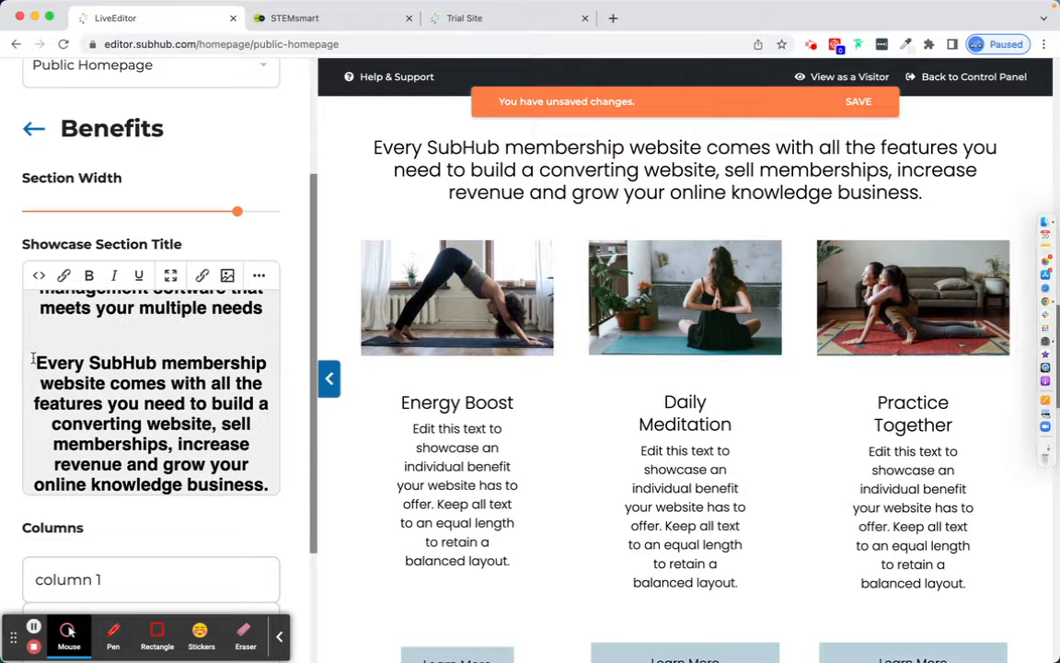
left_click_drag(27, 361, 166, 535)
left_click(259, 275)
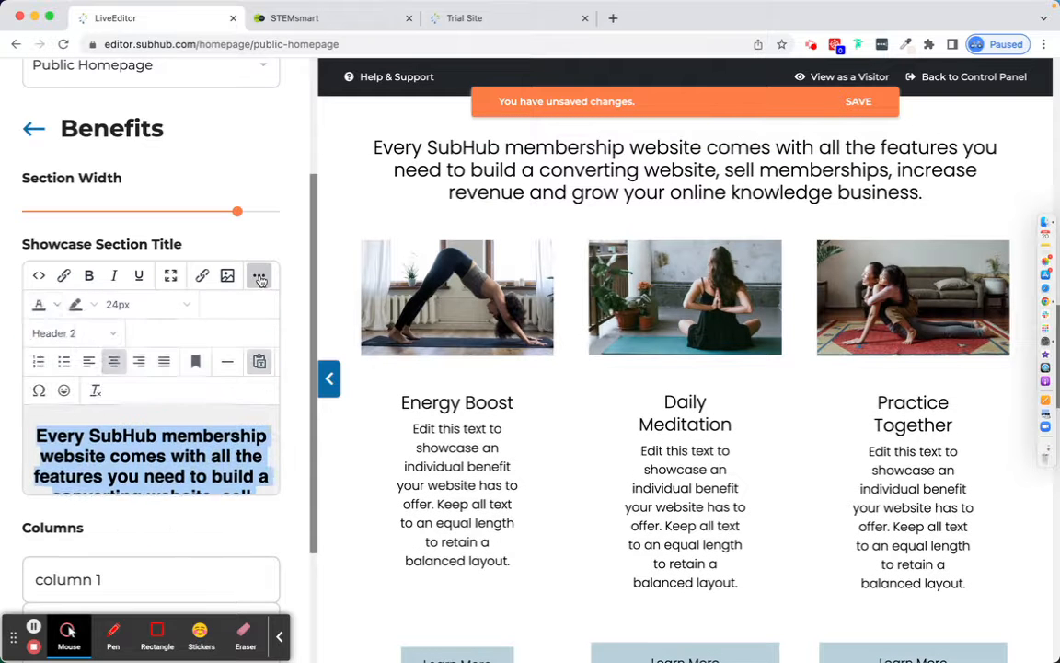
left_click(104, 327)
mouse_move(108, 387)
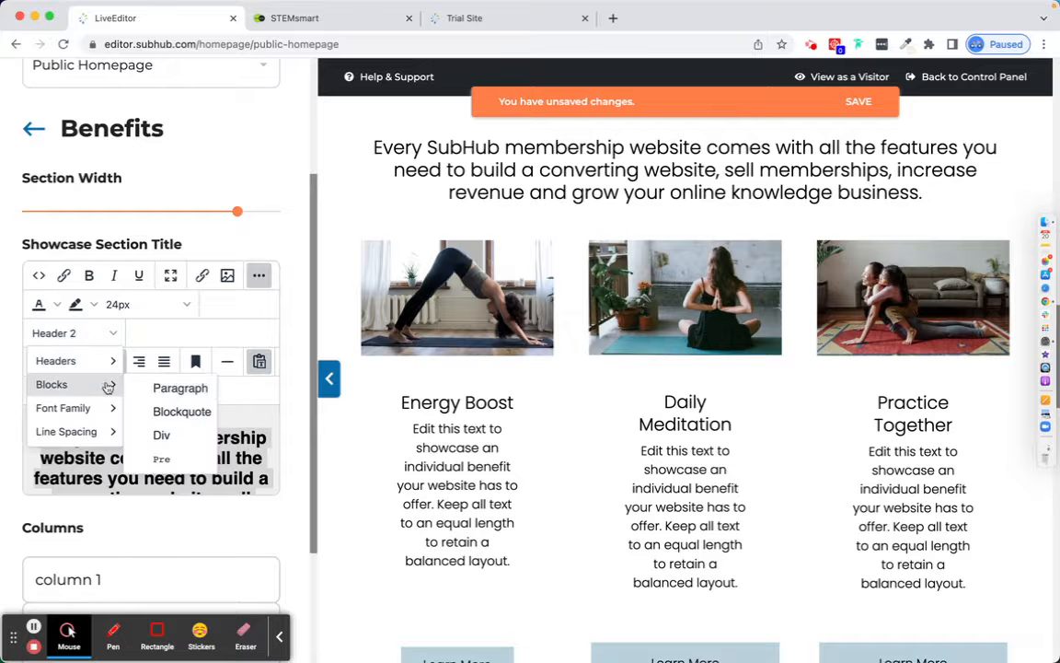
left_click(170, 388)
left_click(182, 304)
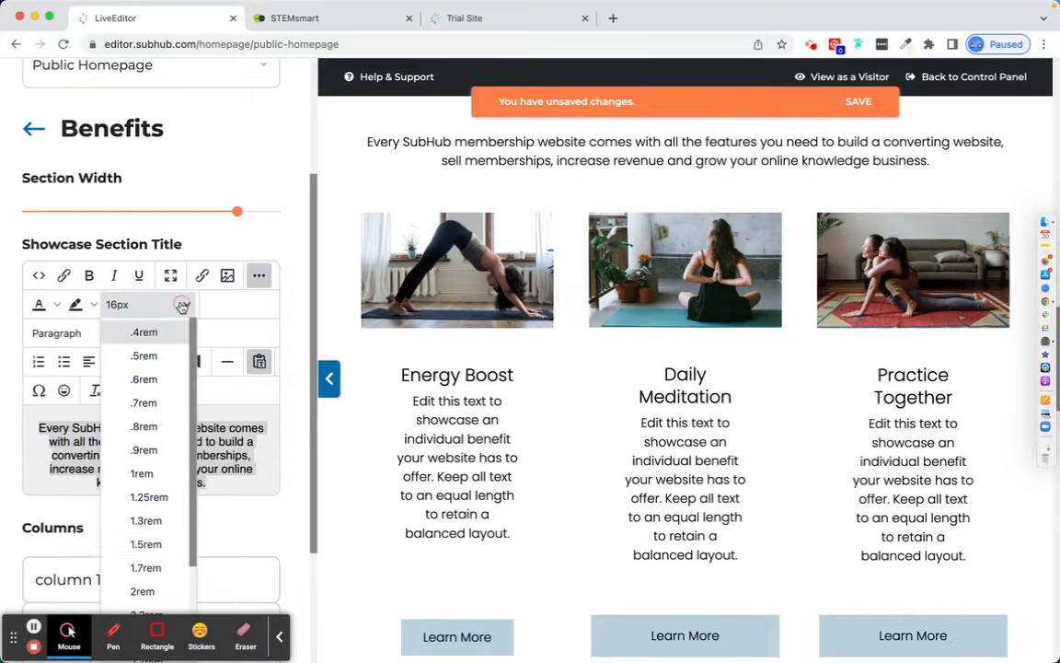
left_click(168, 497)
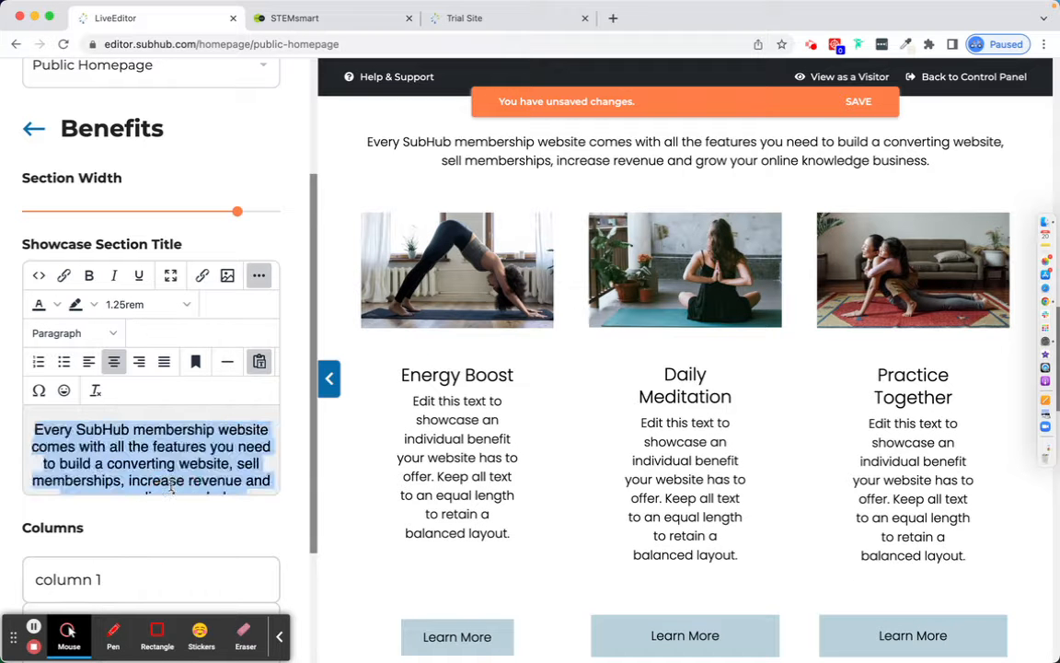
- Set the font size of the "Complete membership management software" heading to 2.3rem and check it in the preview
left_click_drag(267, 458, 196, 399)
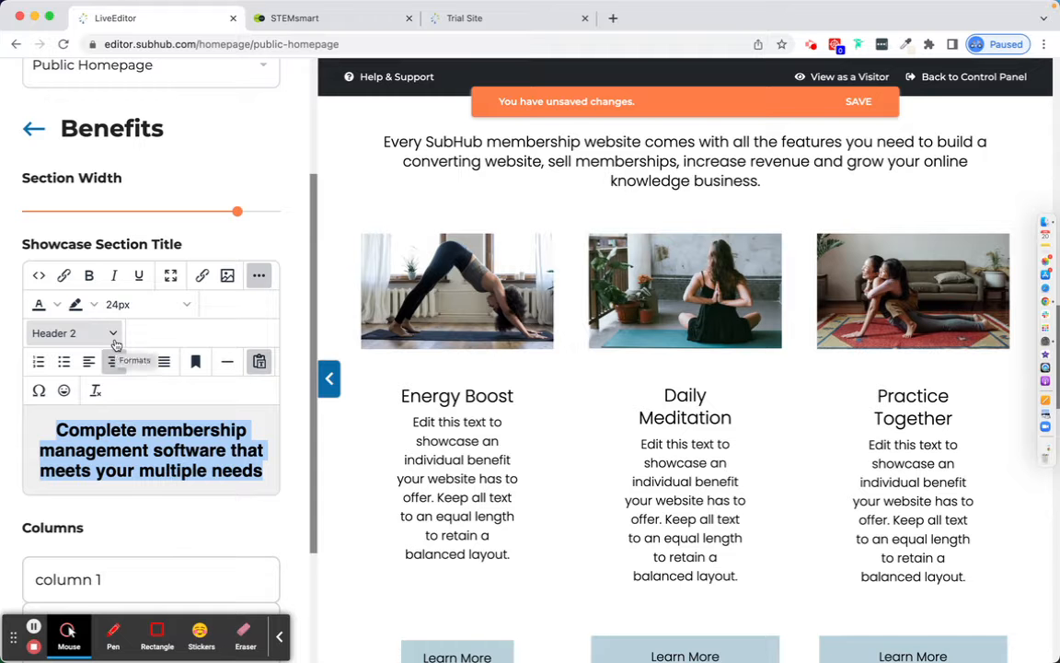
left_click(185, 306)
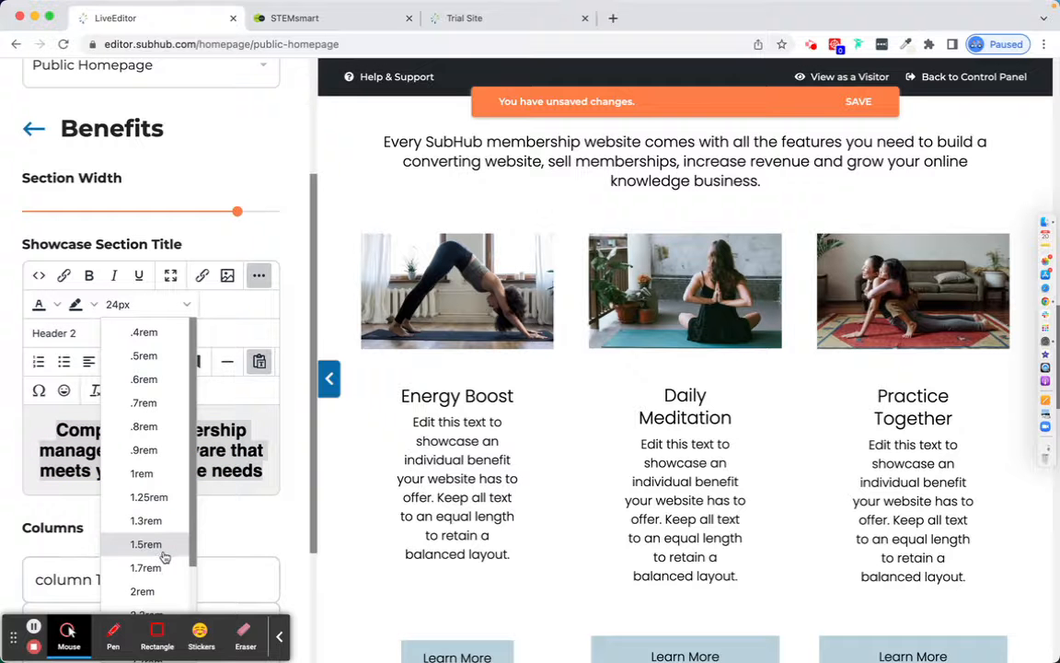
scroll(163, 557, "down", 3)
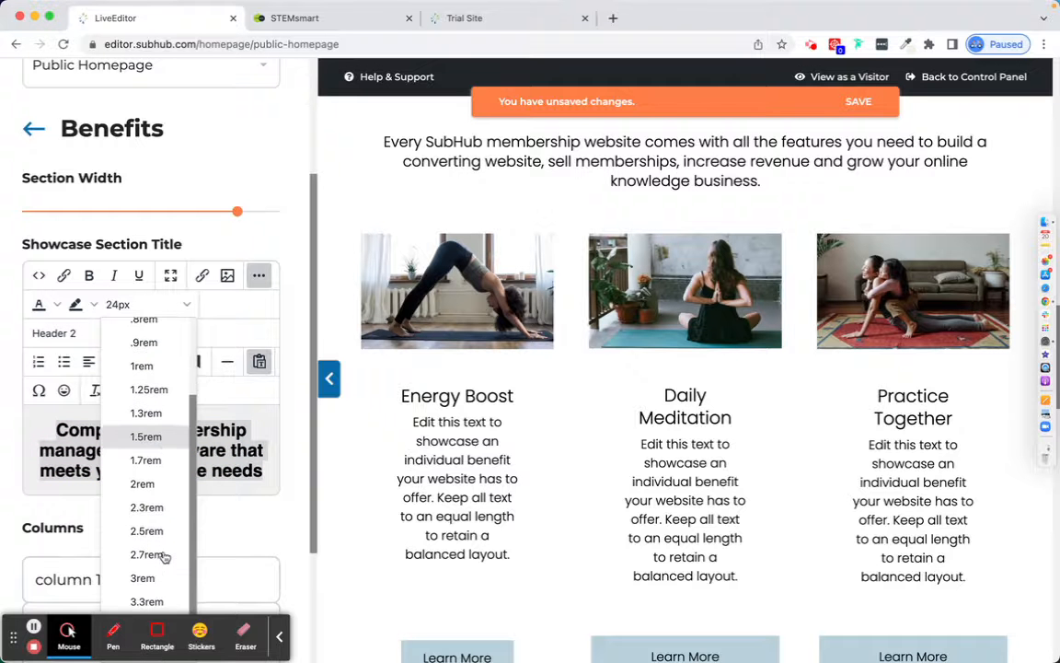
left_click(163, 506)
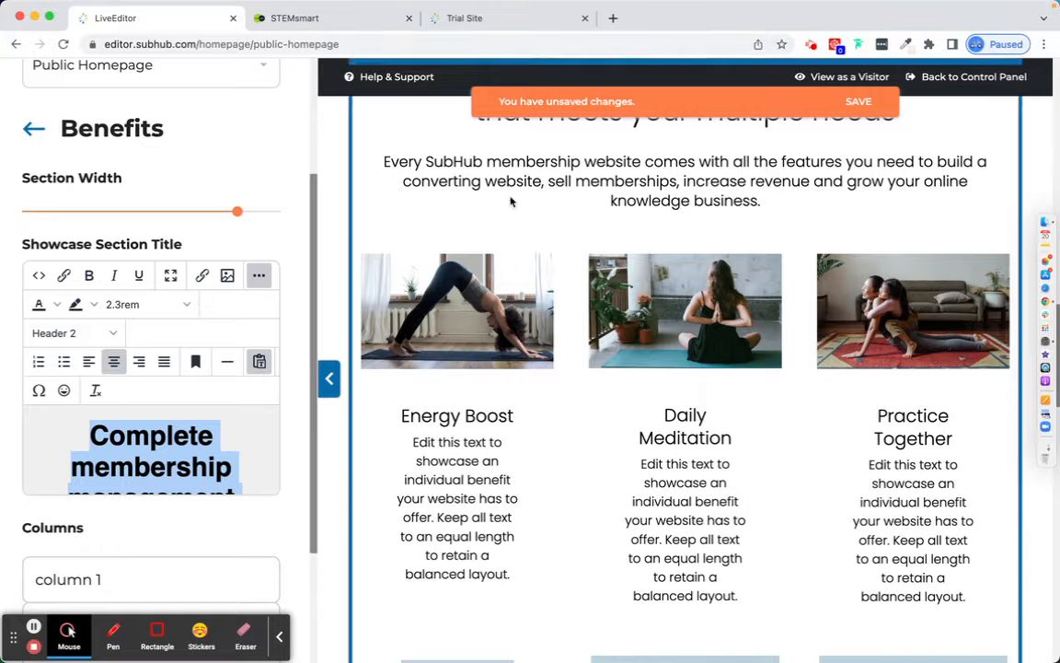
scroll(171, 347, "down", 4)
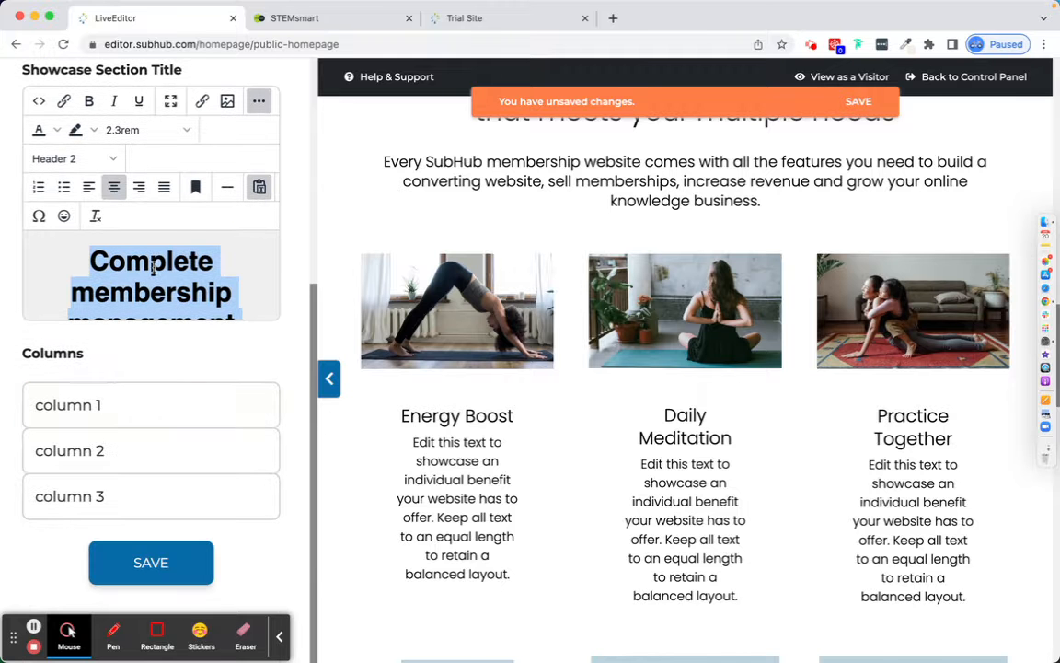
scroll(532, 204, "up", 2)
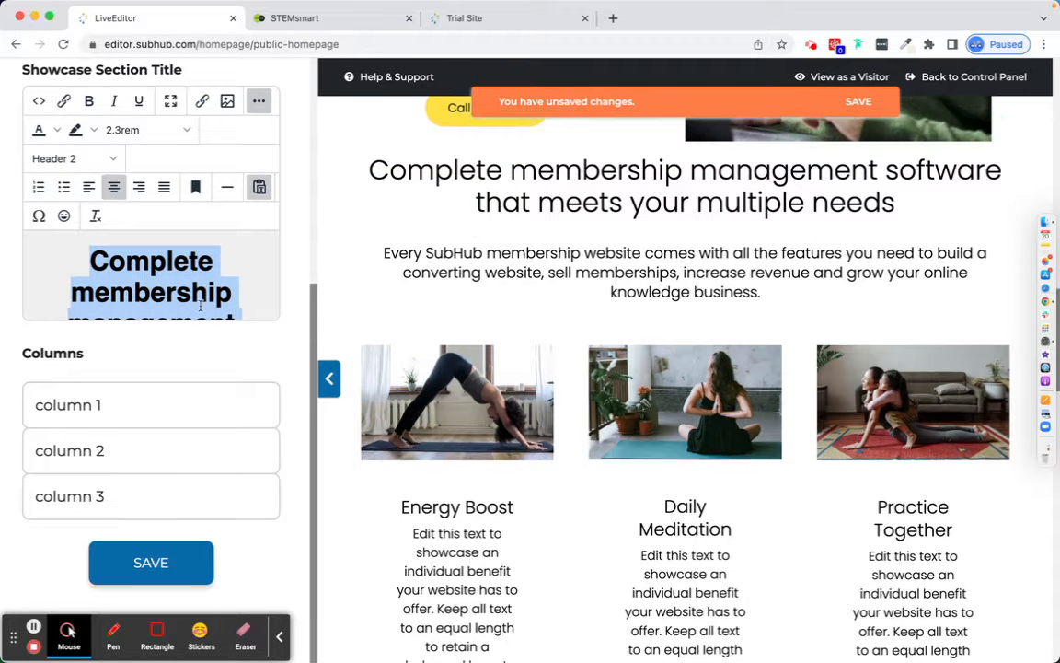
- Open column 1 of the Benefits section and hide its image
scroll(513, 463, "down", 2)
left_click(95, 405)
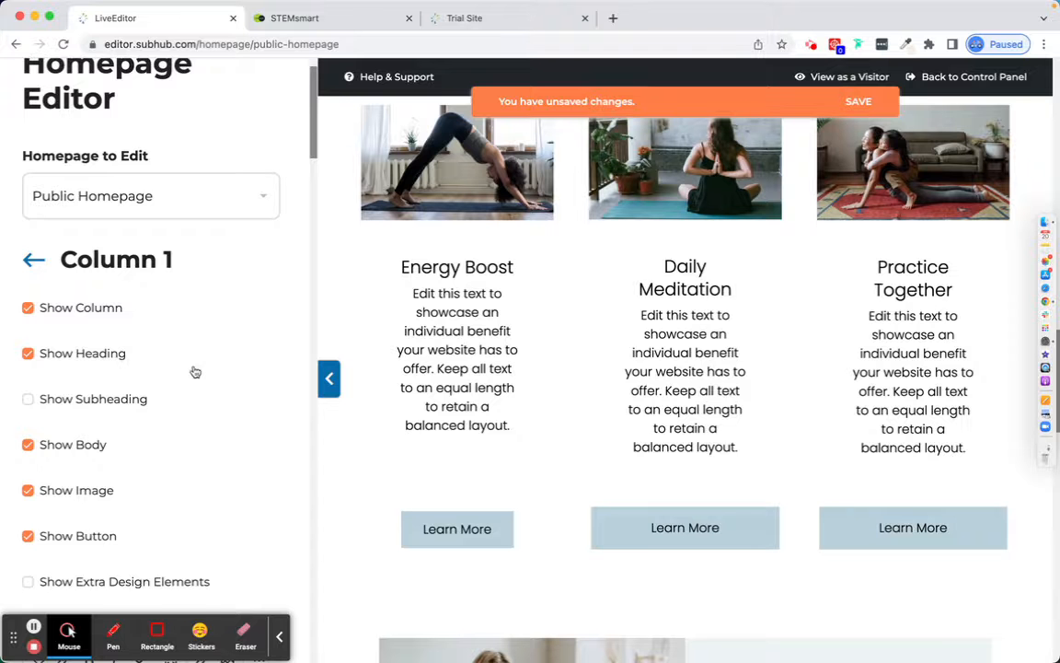
scroll(194, 372, "down", 3)
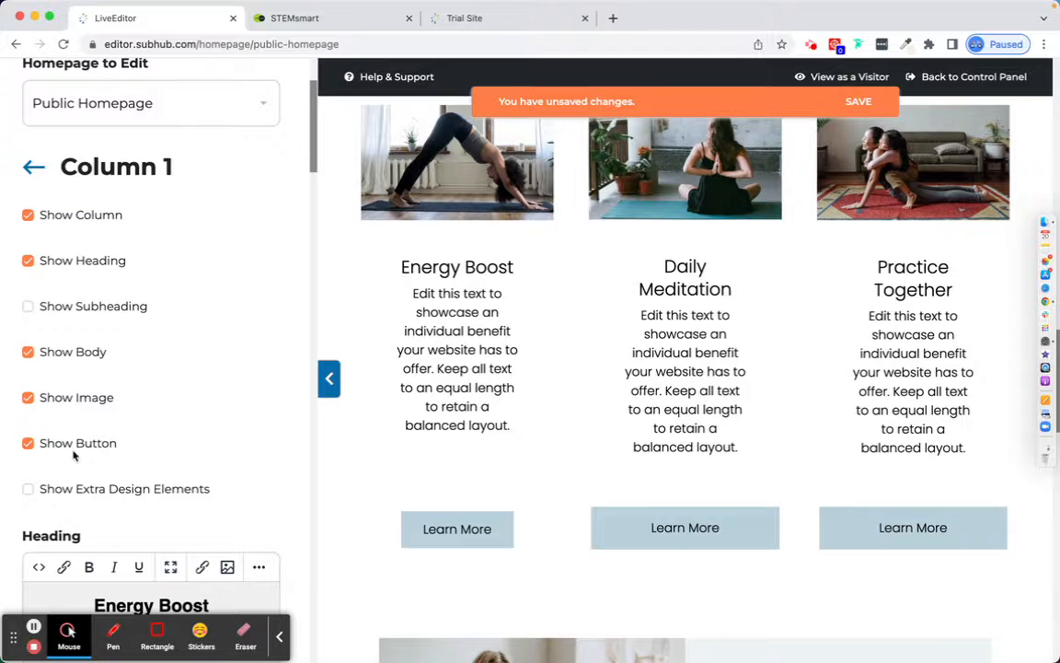
left_click(27, 397)
- Insert the agenda.png icon from the Downloads folder in front of the "Energy Boost" text in column 1's heading
scroll(130, 386, "down", 5)
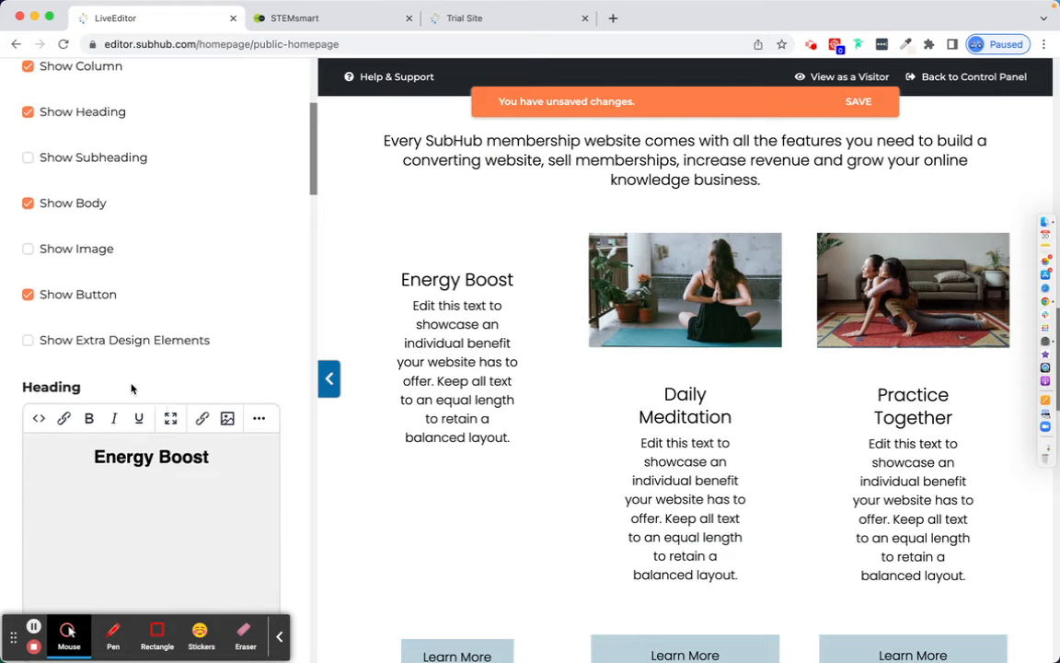
scroll(130, 386, "down", 4)
left_click(92, 339)
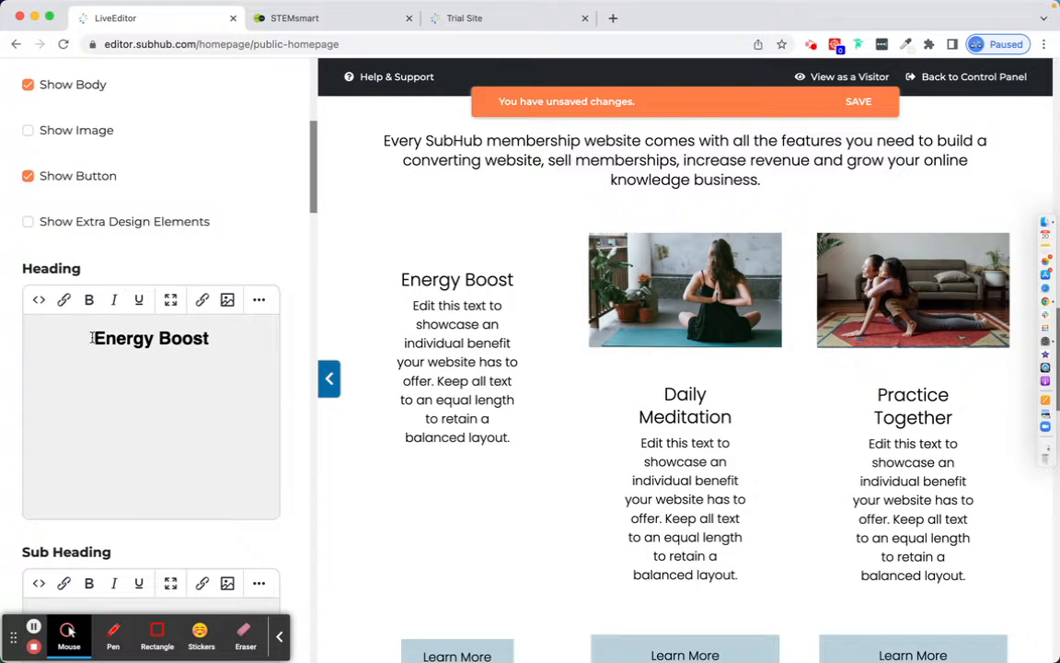
left_click(259, 301)
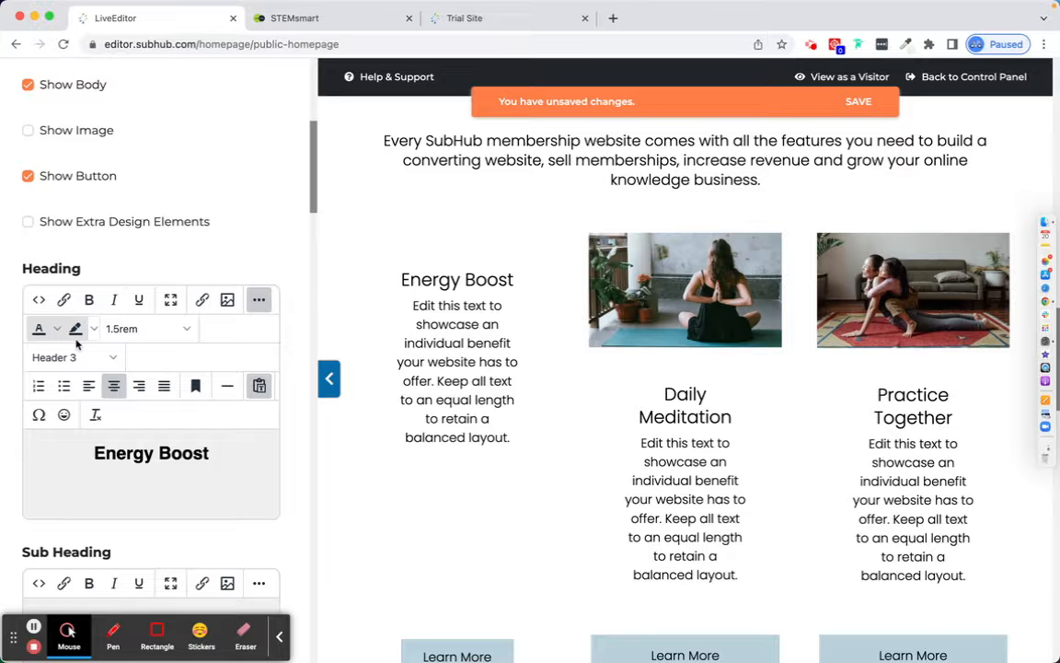
left_click(227, 299)
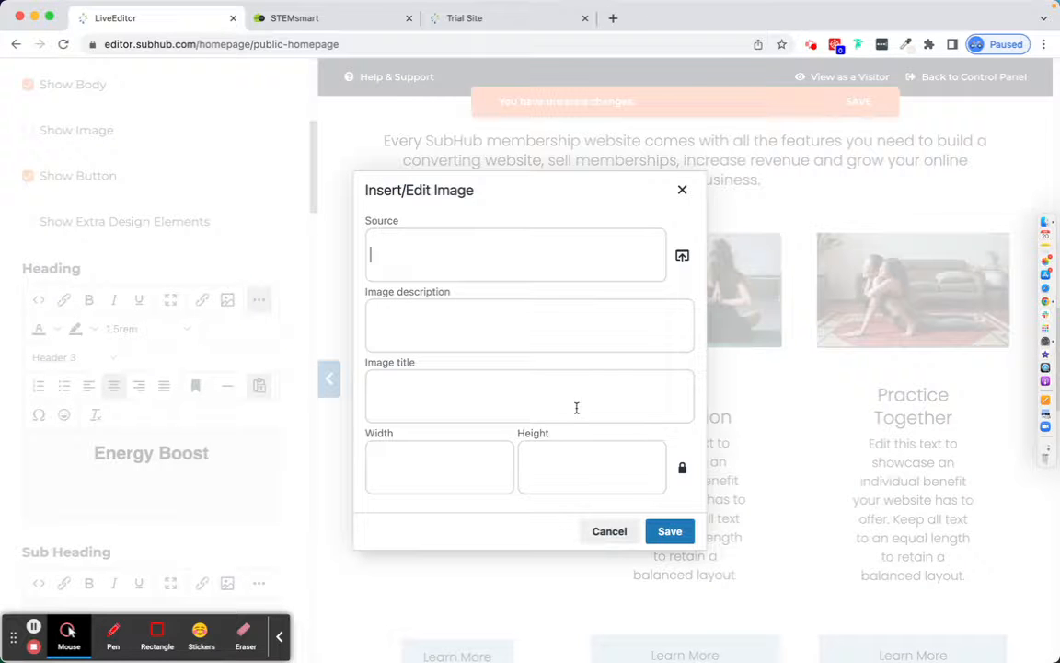
left_click(682, 255)
scroll(502, 380, "down", 5)
scroll(502, 380, "down", 10)
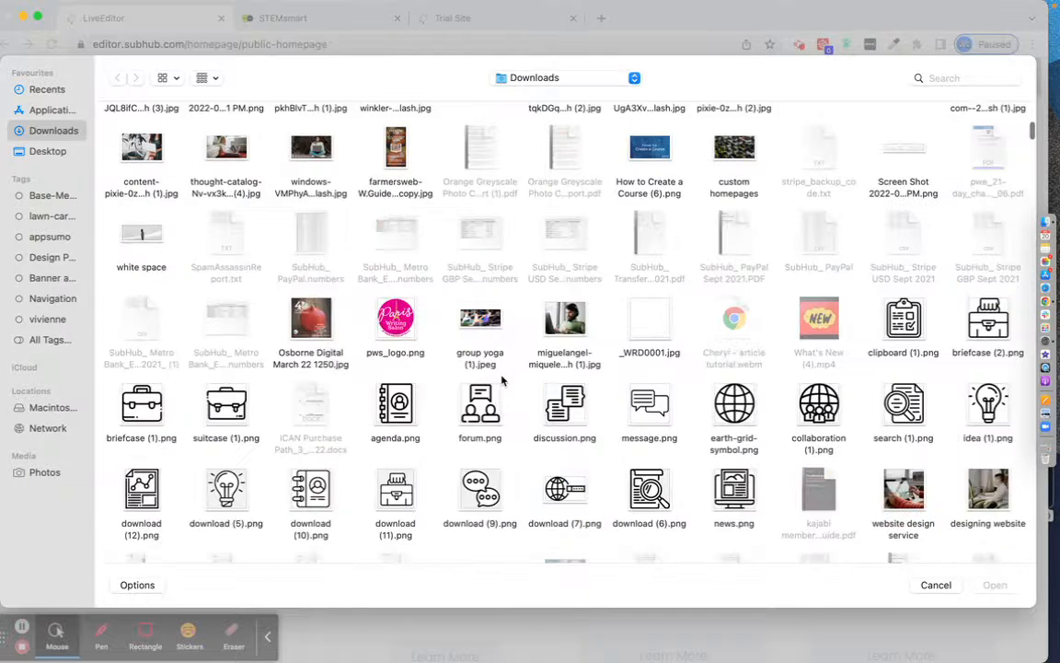
left_click(394, 354)
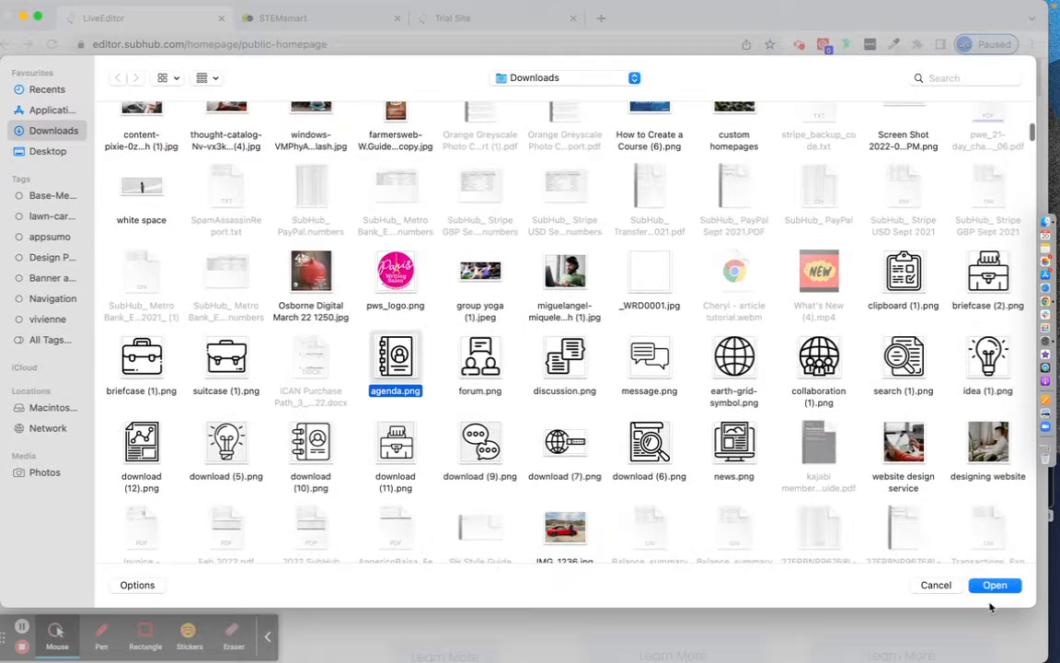
left_click(994, 585)
left_click(686, 532)
- Put the "Energy Boost" text on its own line below the icon
left_click(129, 469)
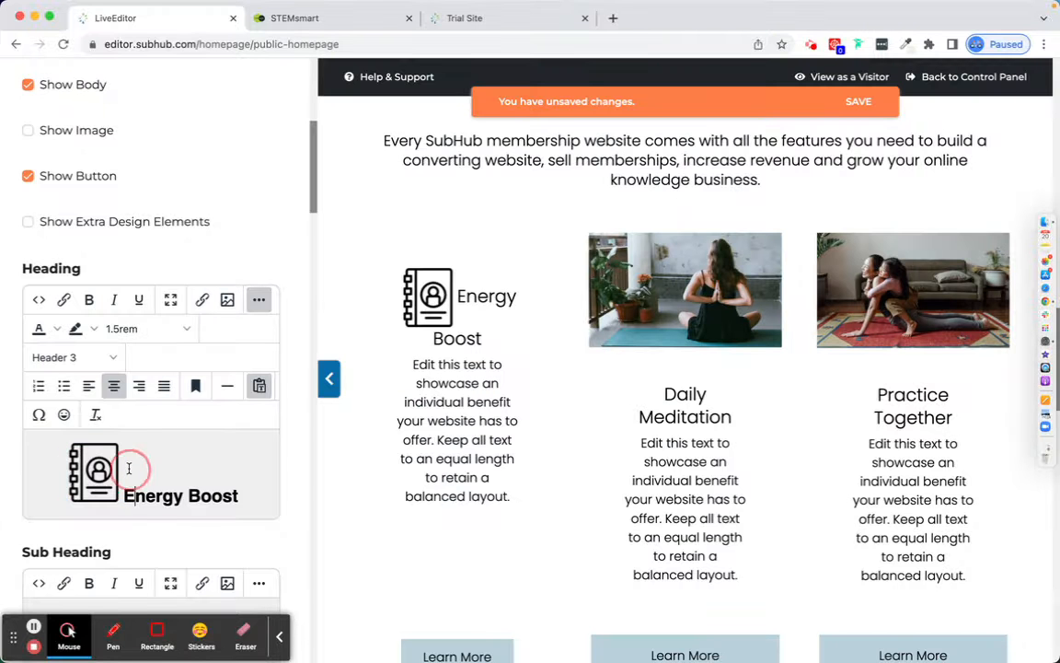
left_click(127, 471)
key("Return")
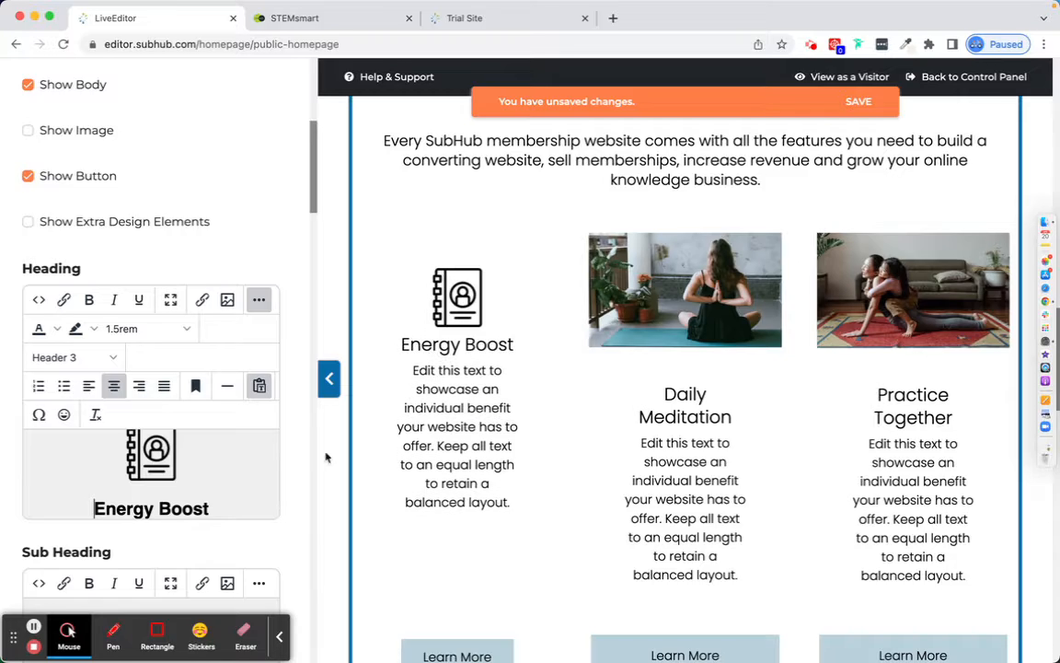
- Delete the icon and the empty line above "Energy Boost" in column 1's heading
left_click(162, 452)
key("BackSpace")
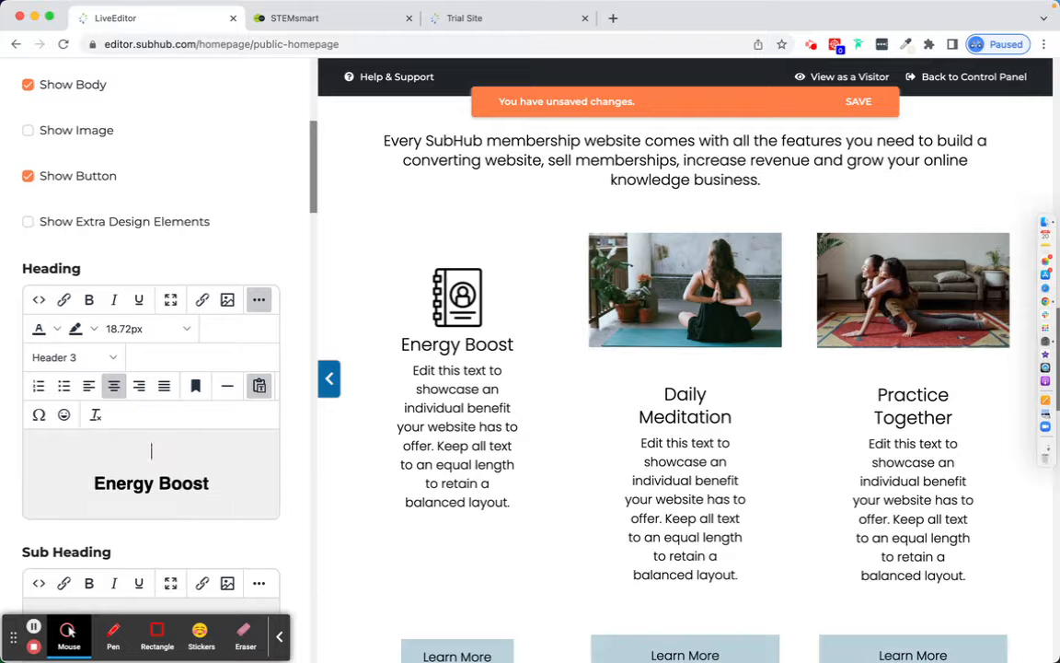
left_click(95, 479)
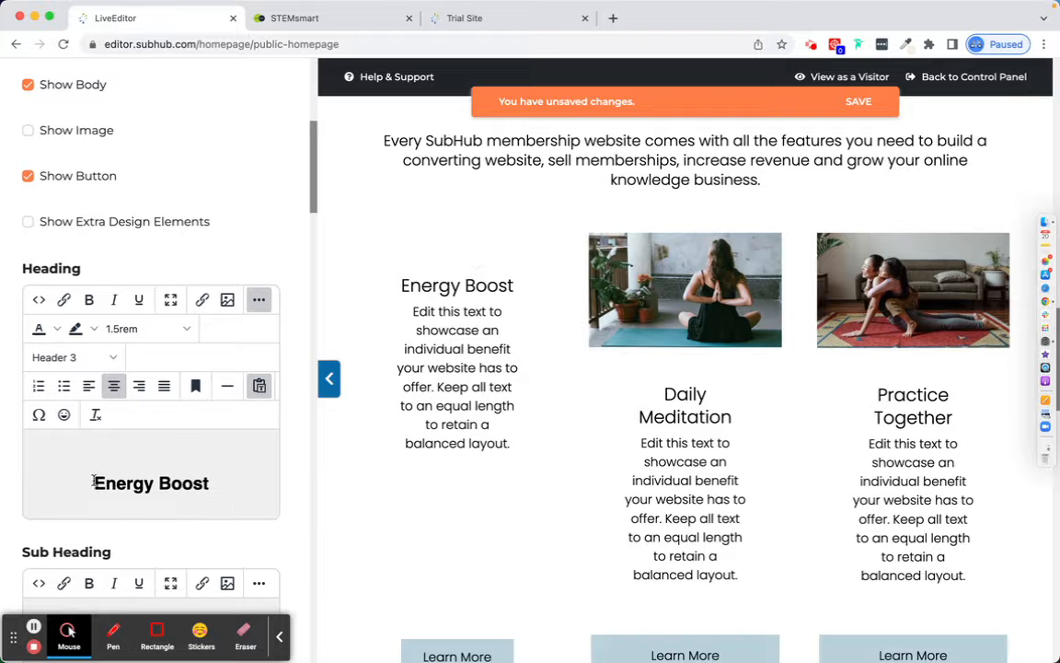
key("BackSpace")
- Copy the "Effectively manage who has access to your content" heading and its paragraph from the Trial Site tab over column 1's "Energy Boost" heading
left_click(532, 20)
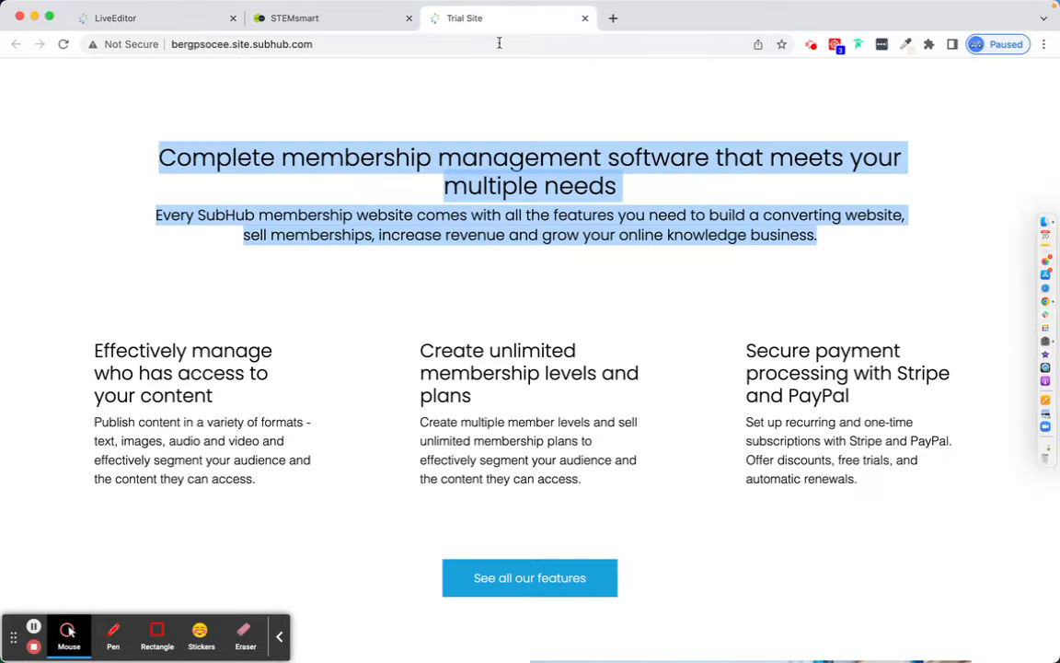
left_click_drag(93, 344, 287, 482)
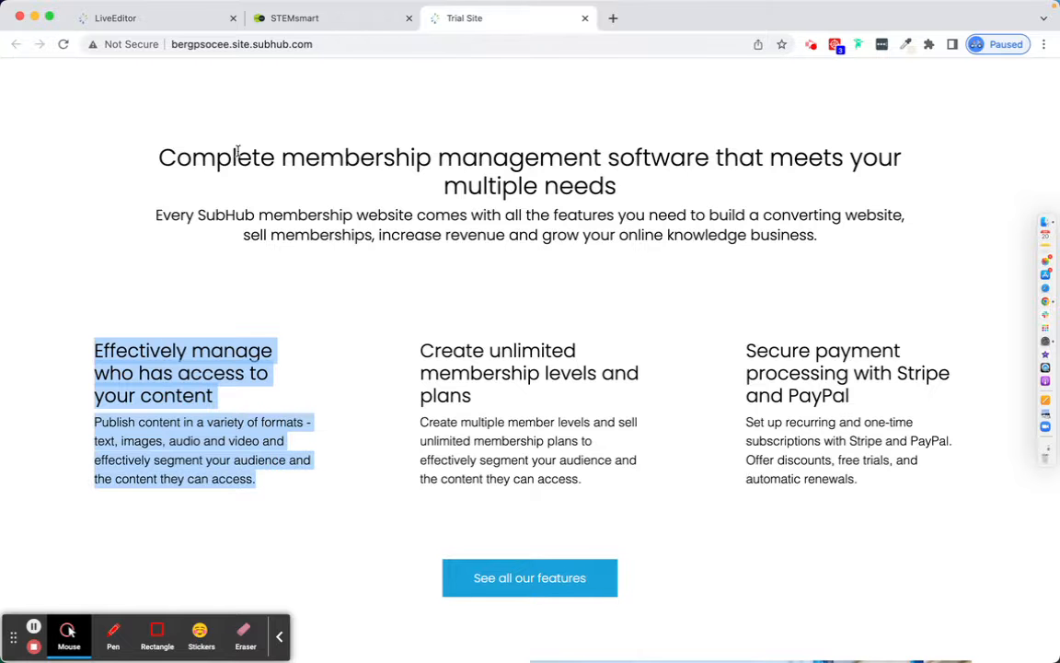
left_click(167, 20)
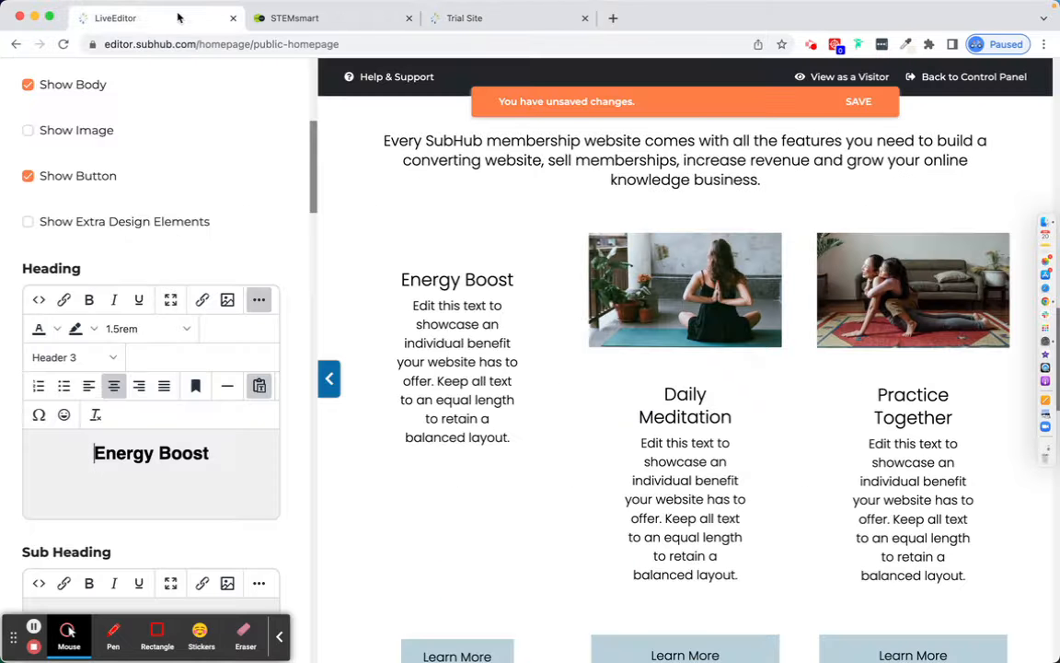
scroll(147, 403, "down", 10)
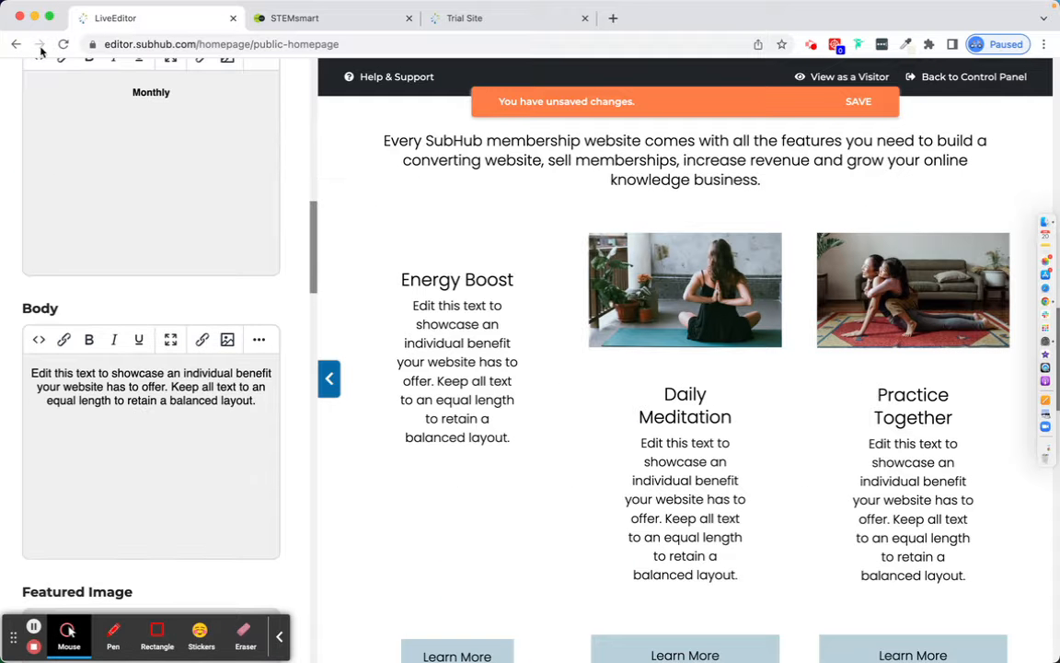
scroll(88, 137, "up", 5)
left_click(82, 161)
left_click_drag(82, 161, 247, 156)
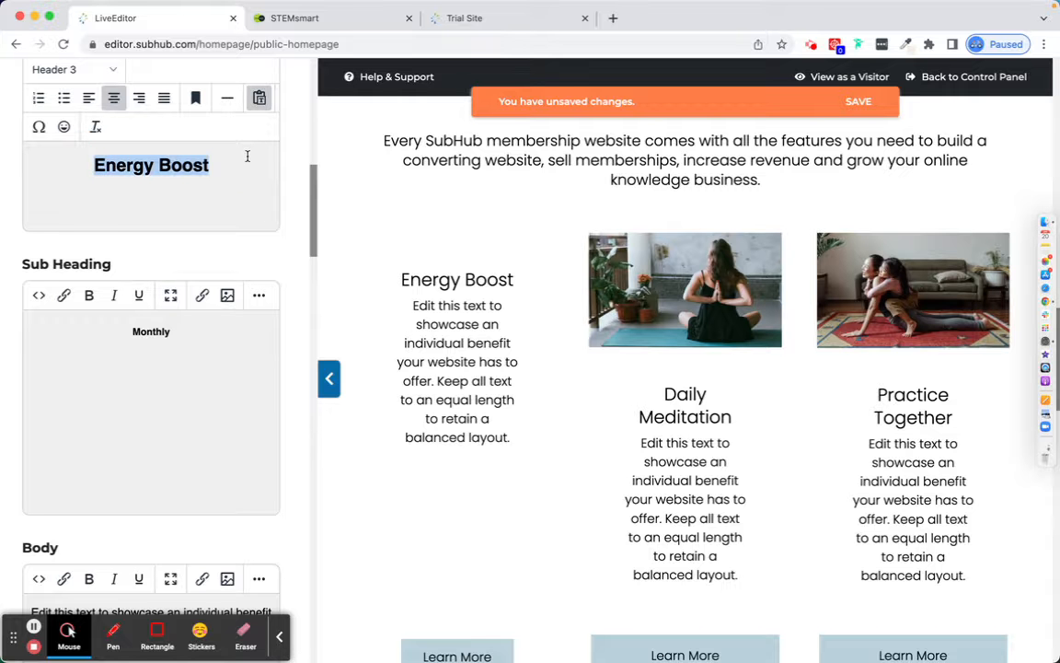
type("Effectively manage who has access to your content Publish content in a variety of formats - text, images, audio and video and effectively segment your audience and the content they access.")
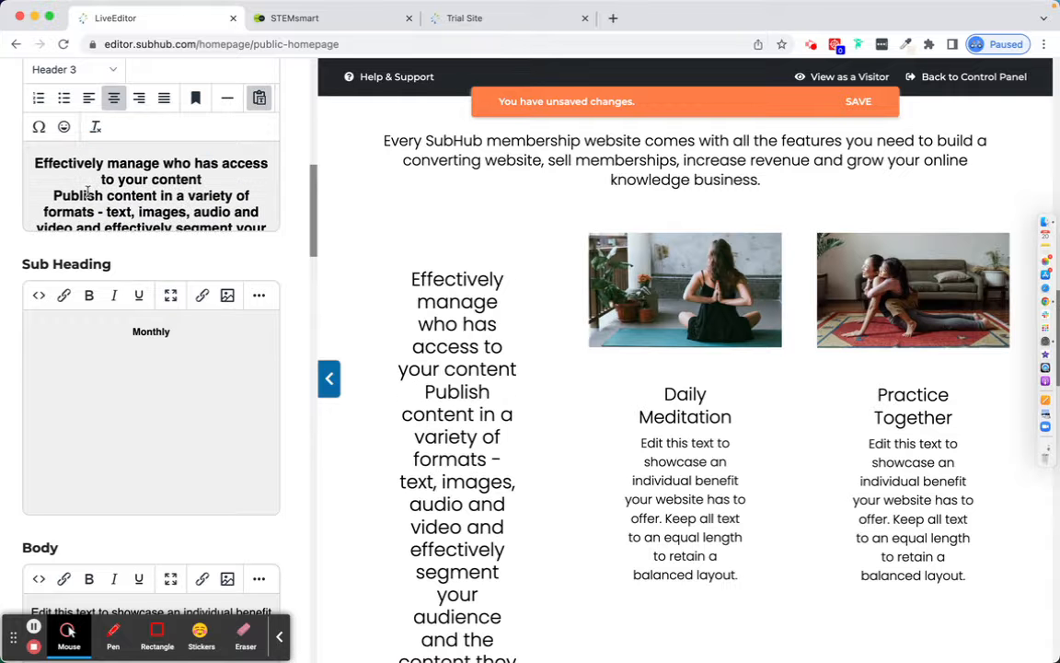
- Move the "Publish content in a variety of formats" paragraph out of column 1's heading into its Body, replacing the placeholder text
left_click_drag(52, 194, 81, 261)
key("cmd+c")
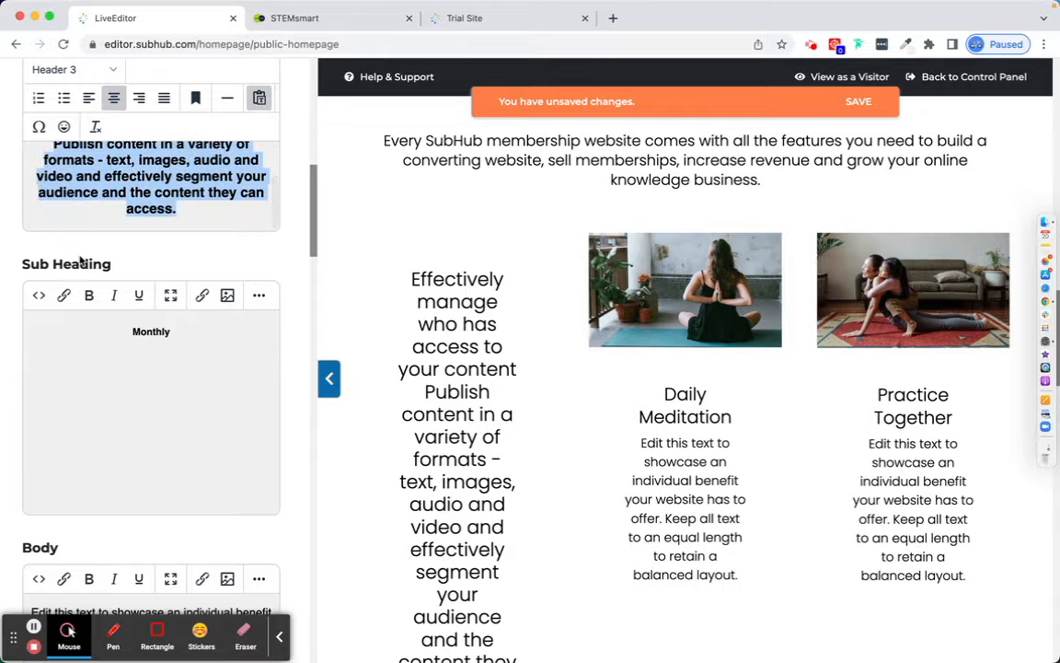
key("BackSpace")
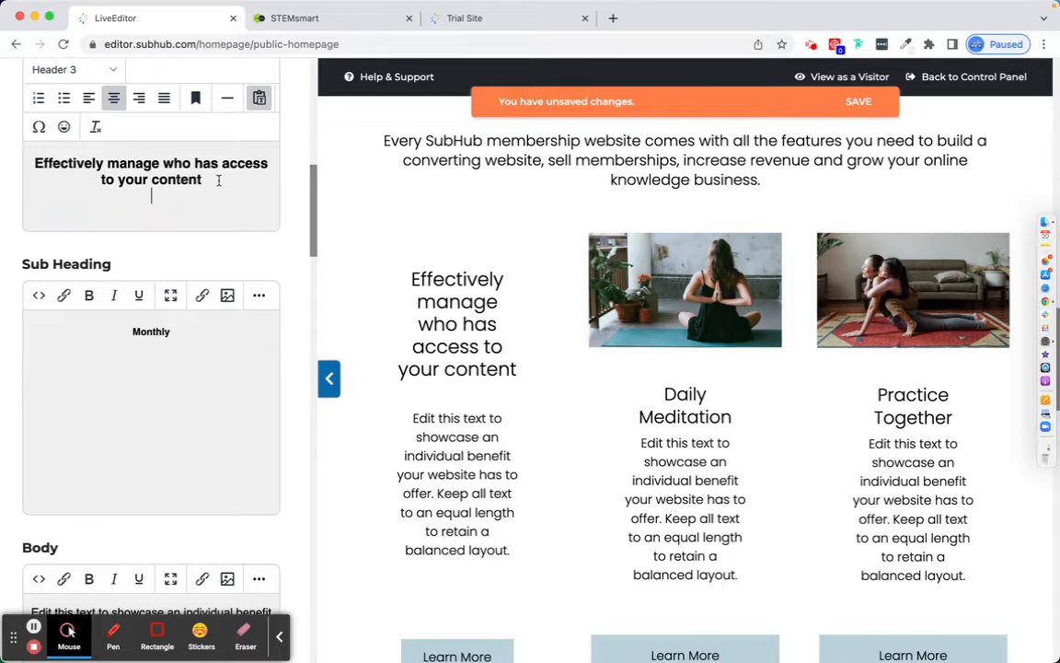
left_click_drag(218, 180, 17, 162)
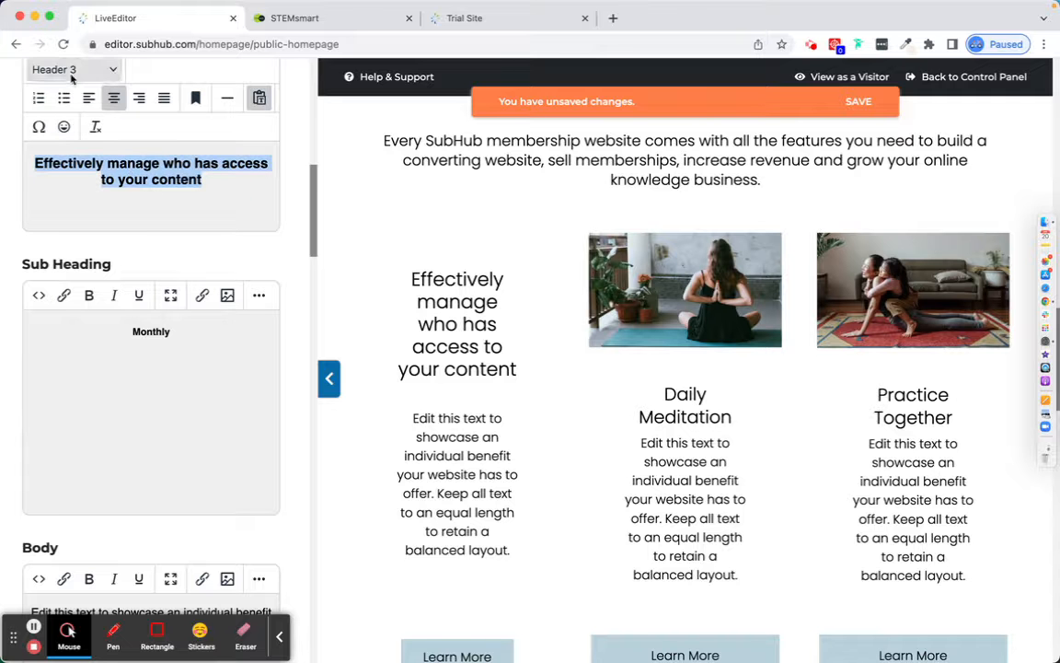
scroll(114, 301, "down", 5)
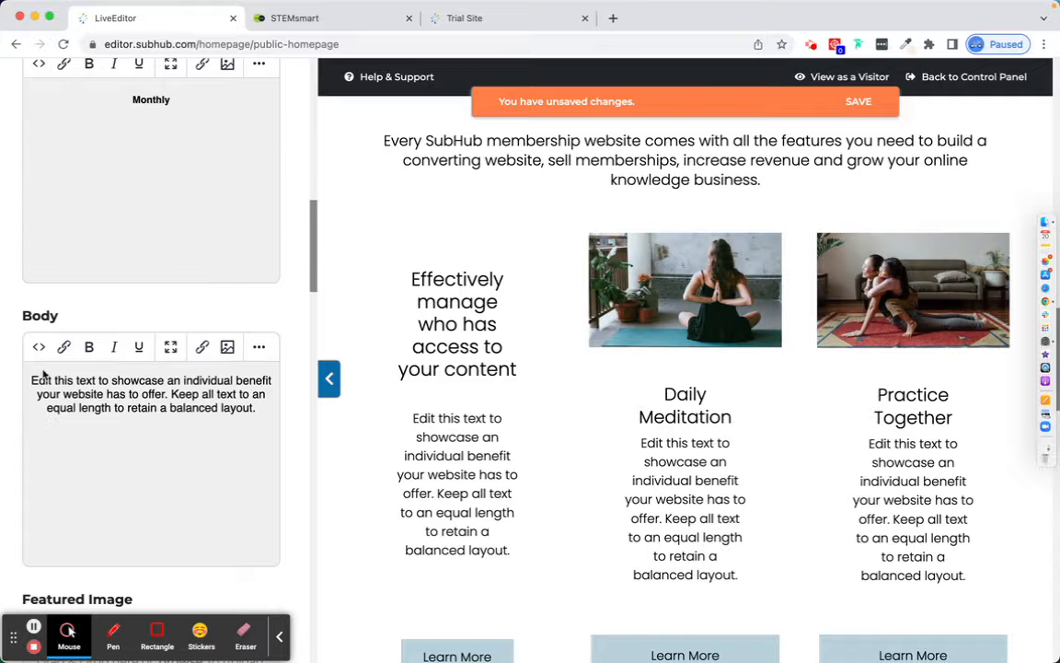
left_click_drag(29, 372, 55, 451)
key("cmd+v")
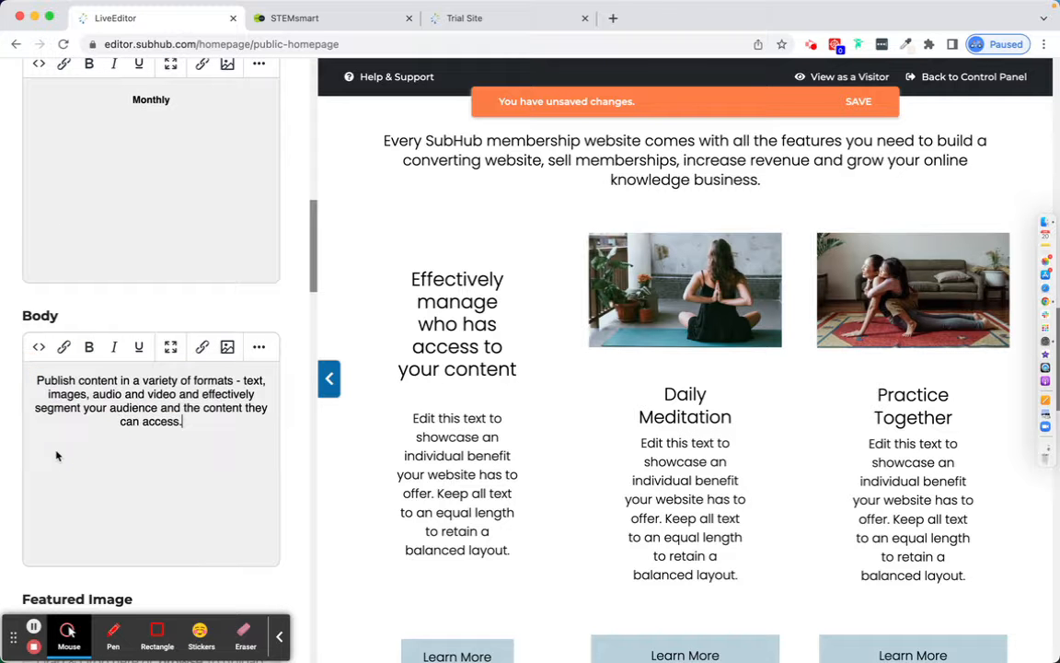
- Left-align column 1's body paragraph and its heading text
left_click_drag(220, 419, 10, 372)
left_click(259, 346)
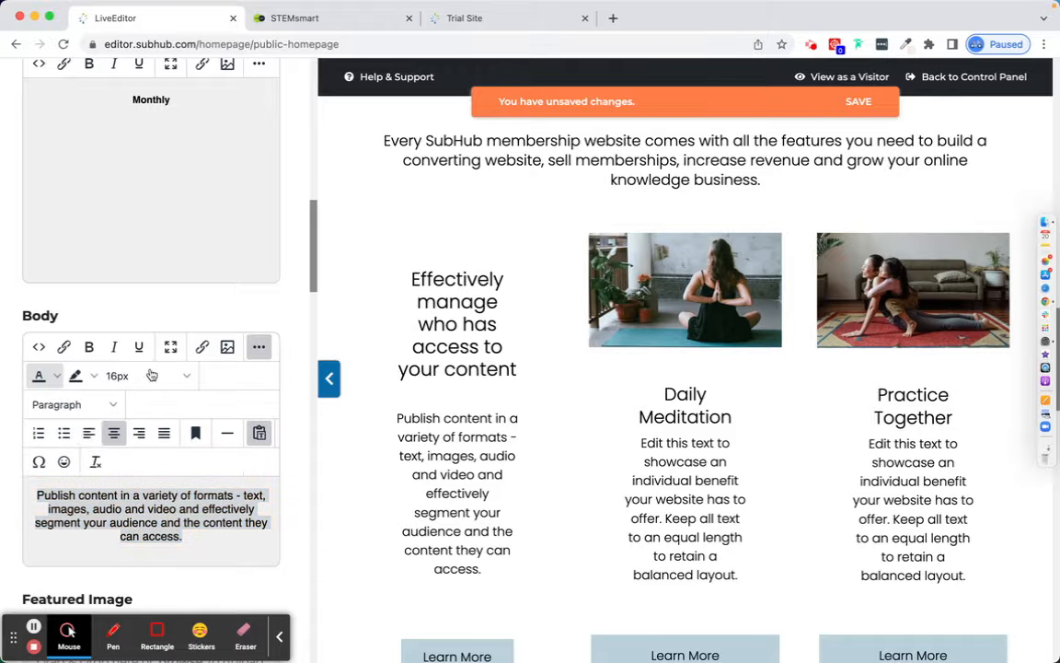
left_click(89, 433)
scroll(130, 407, "up", 3)
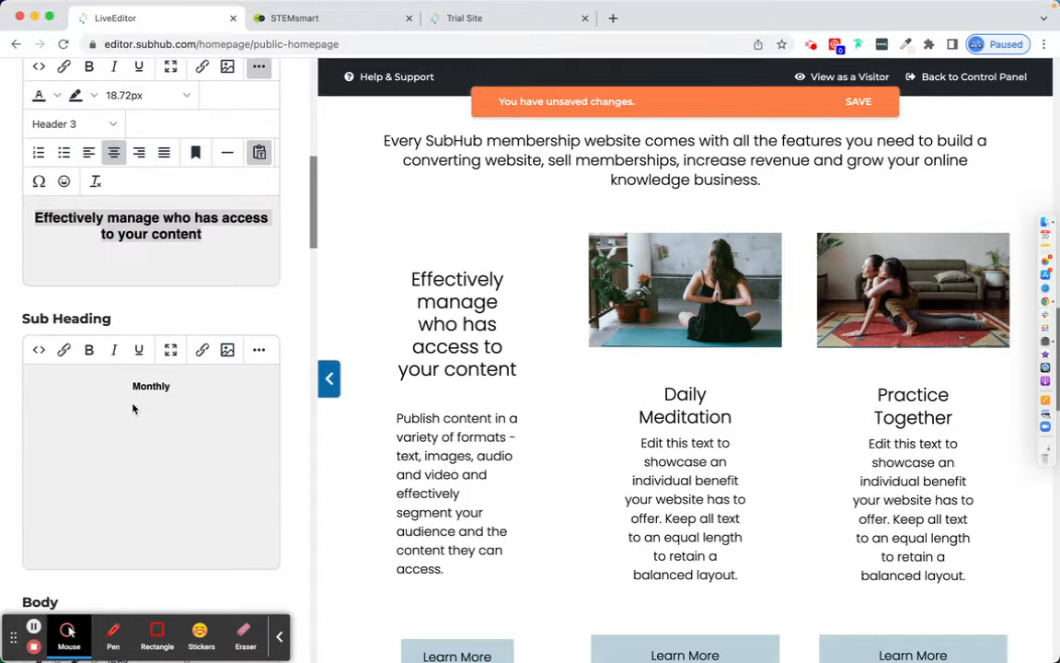
left_click_drag(197, 236, 18, 212)
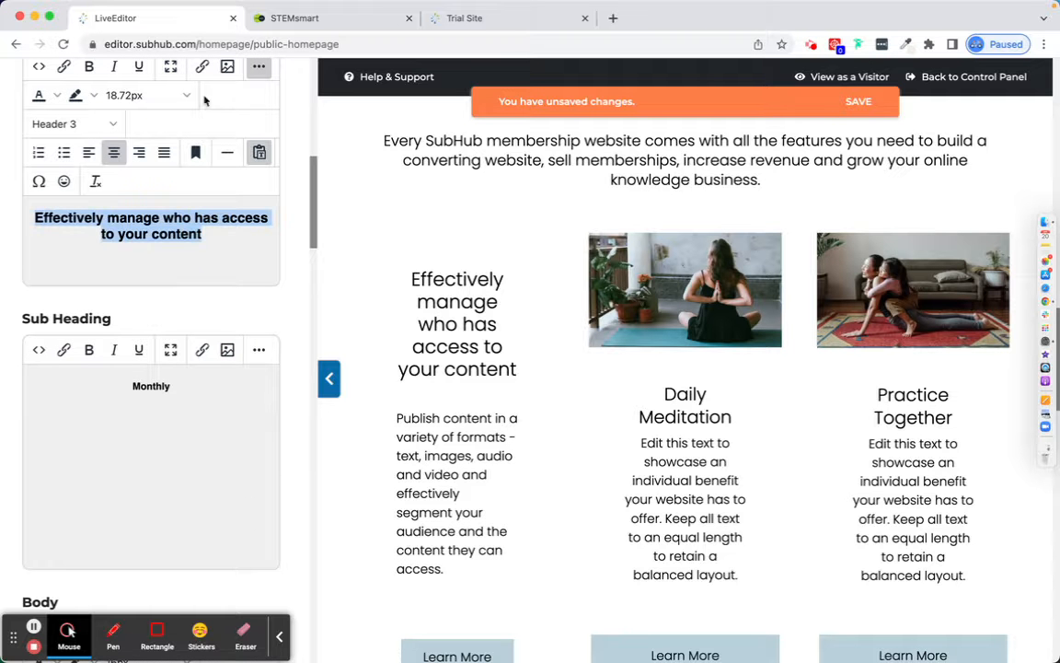
left_click(88, 151)
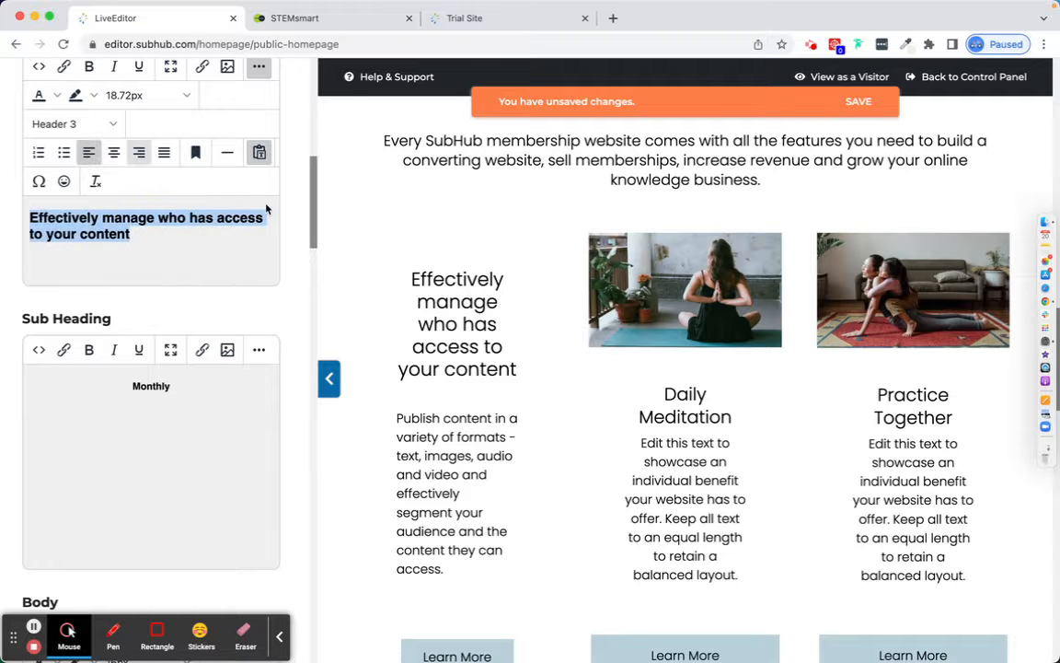
- Check column 1's layout in the full-width preview and review its button width and alignment settings
left_click(330, 383)
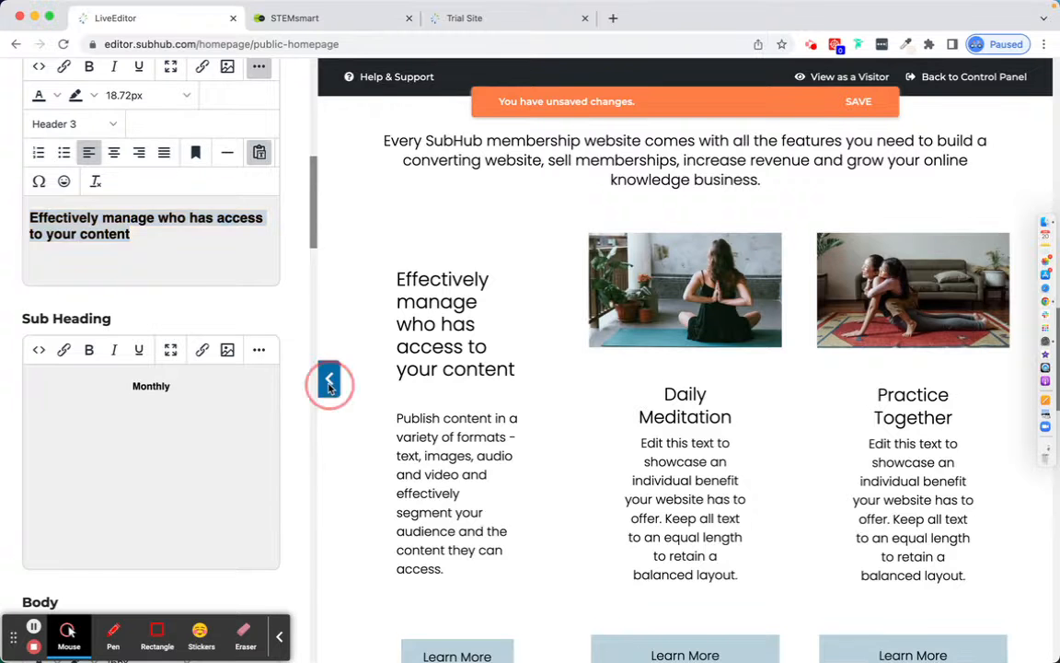
scroll(329, 386, "down", 4)
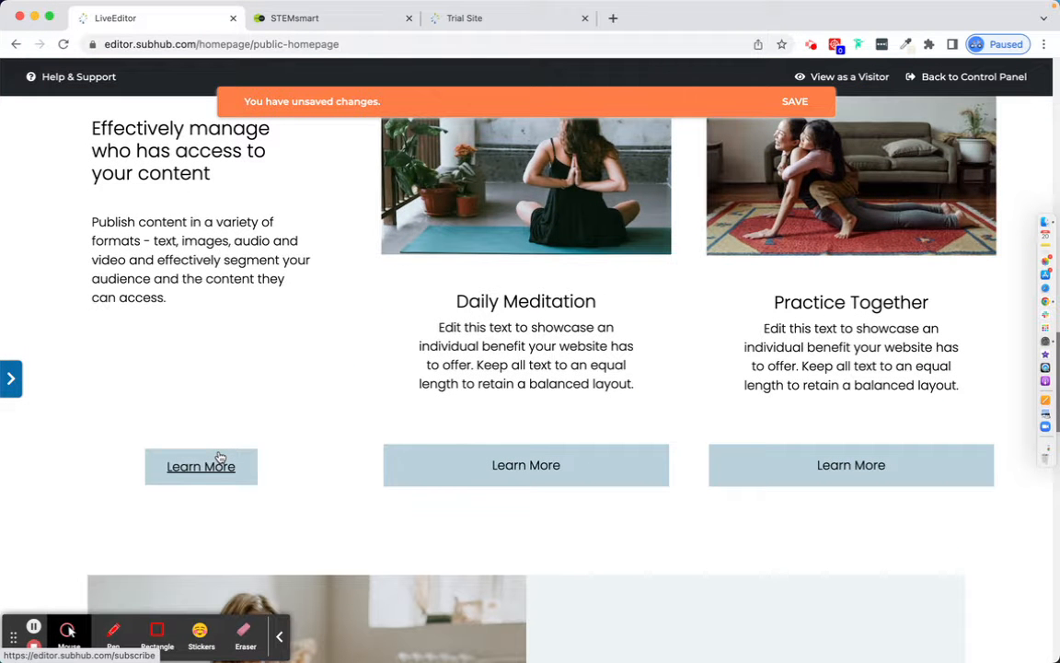
left_click(11, 378)
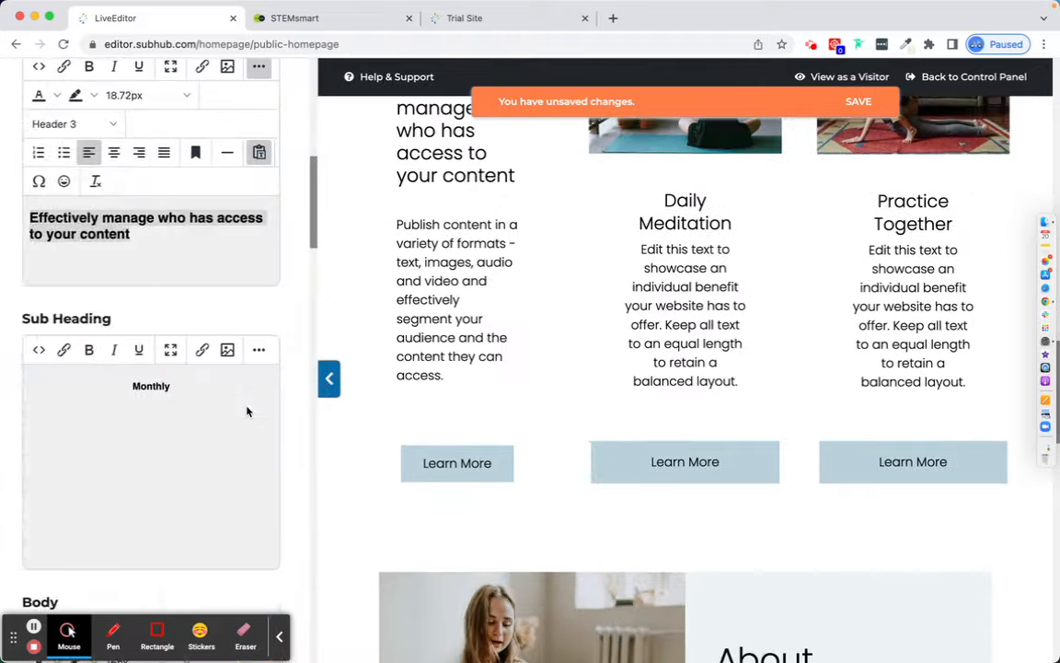
scroll(247, 411, "down", 15)
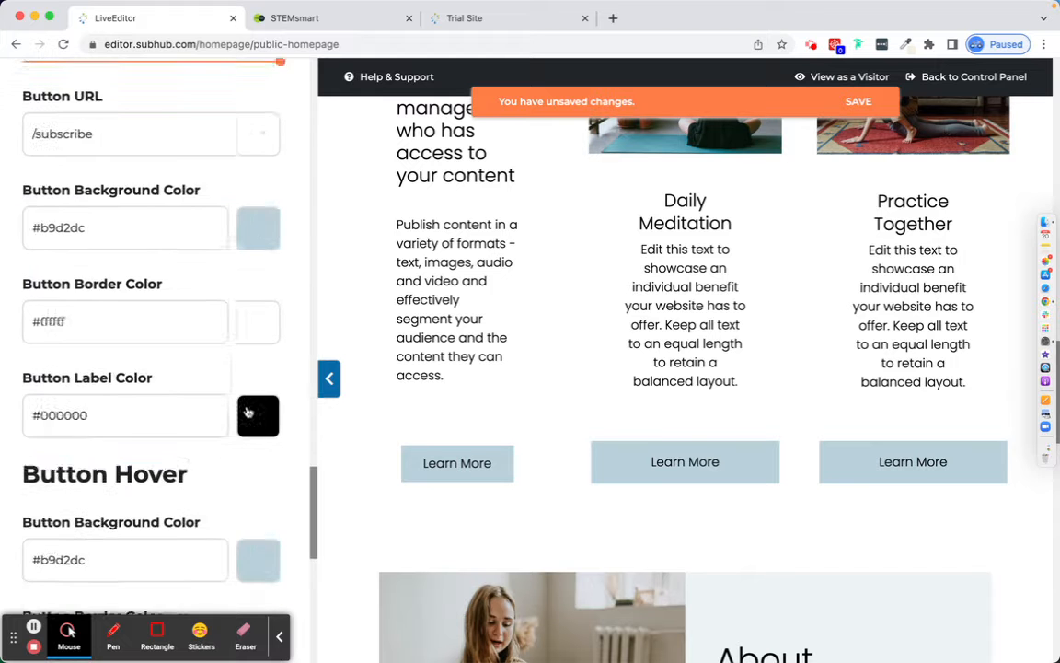
scroll(247, 412, "down", 5)
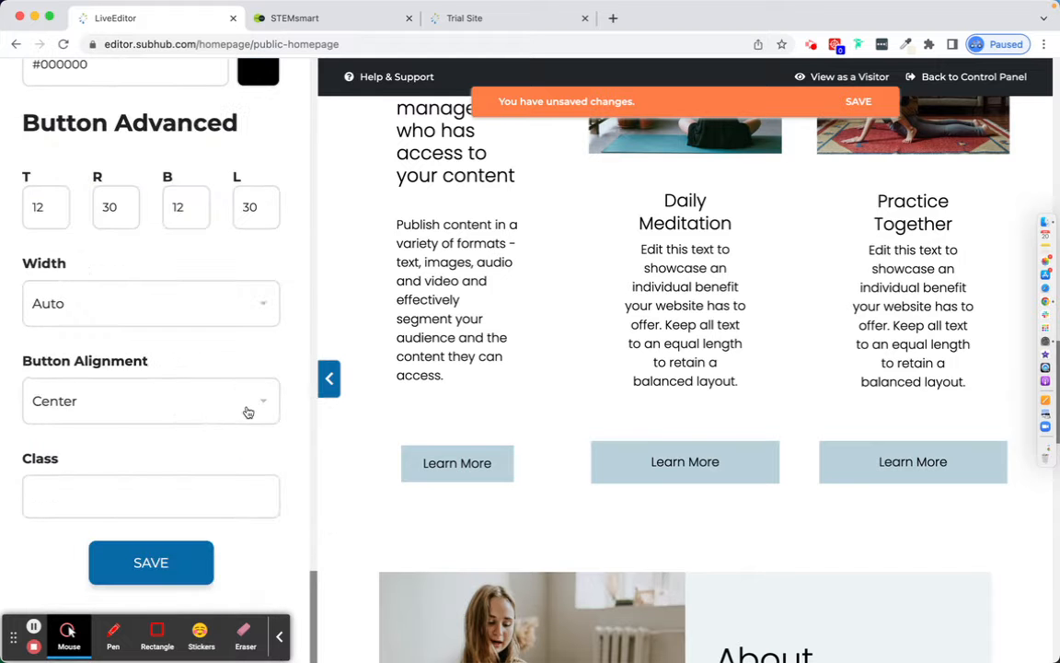
left_click(330, 378)
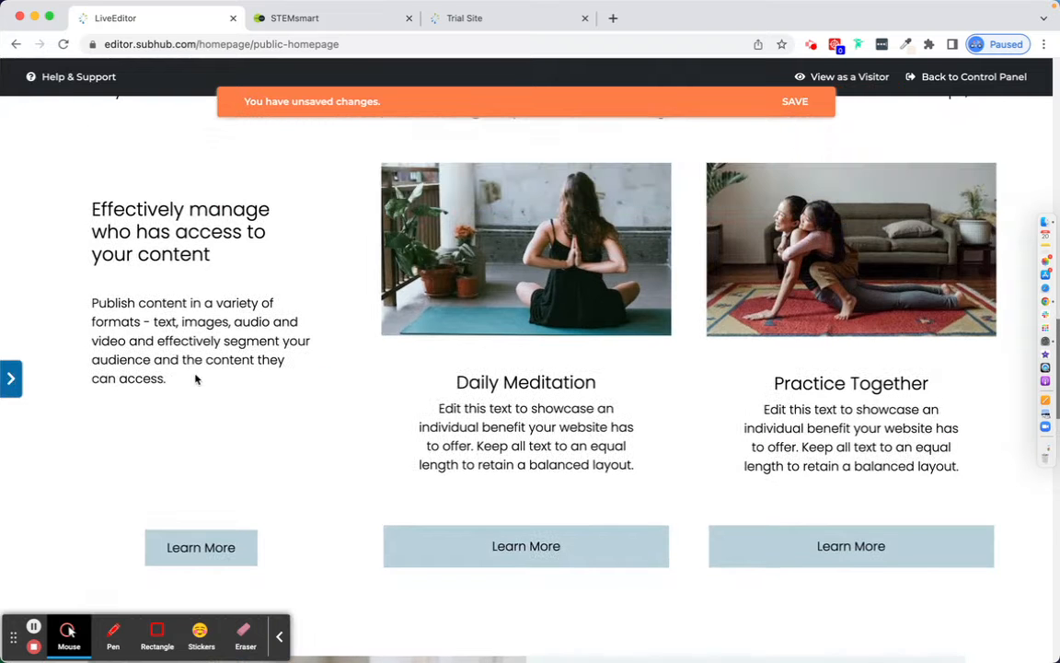